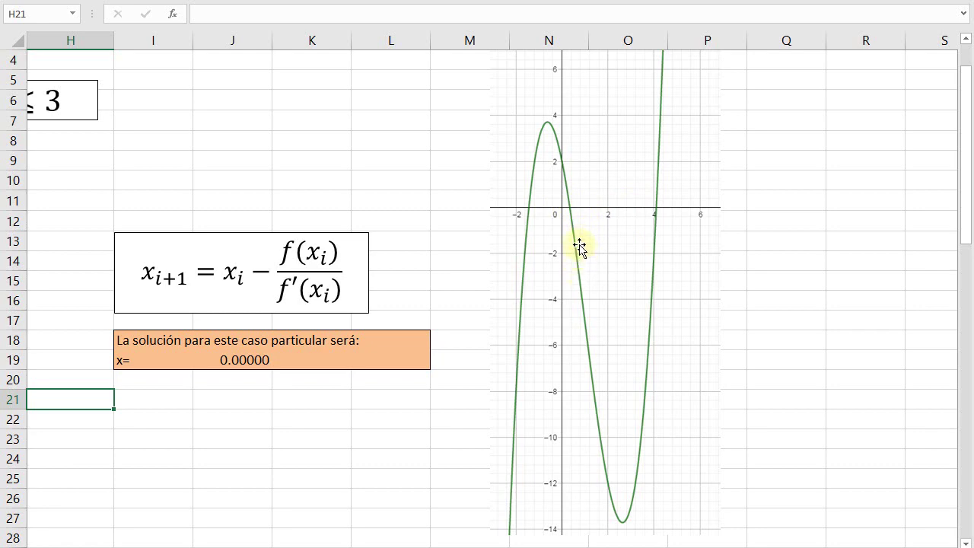
Step: Review the iteration table's columns for Xi, f(xi), f'(xi), Error and the <0.00005 tolerance
scroll(793, 195, "left", 3)
left_click(793, 196)
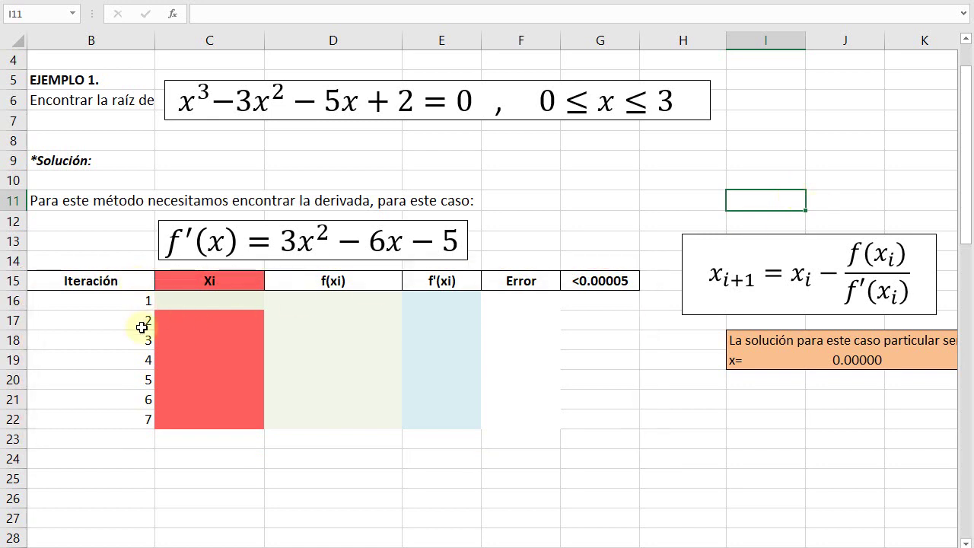
left_click(239, 302)
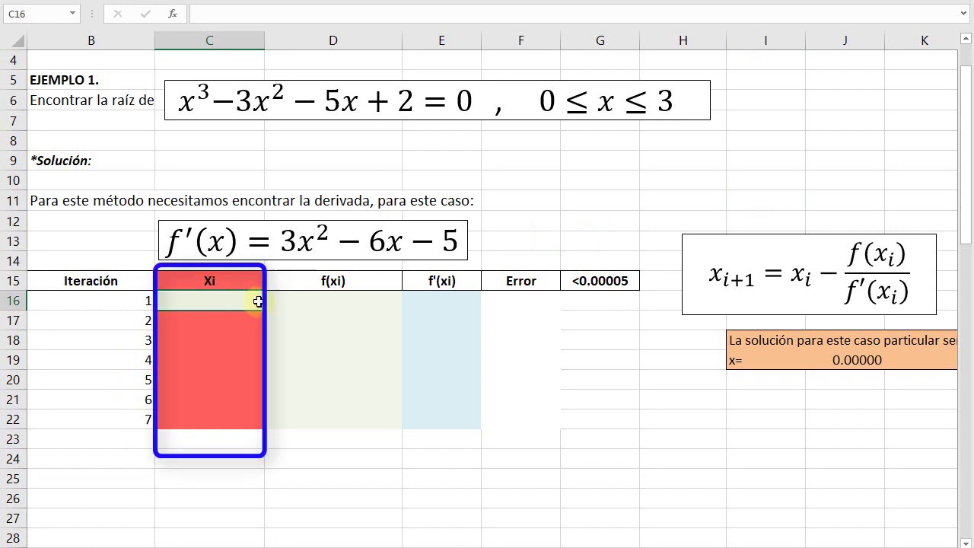
left_click(331, 296)
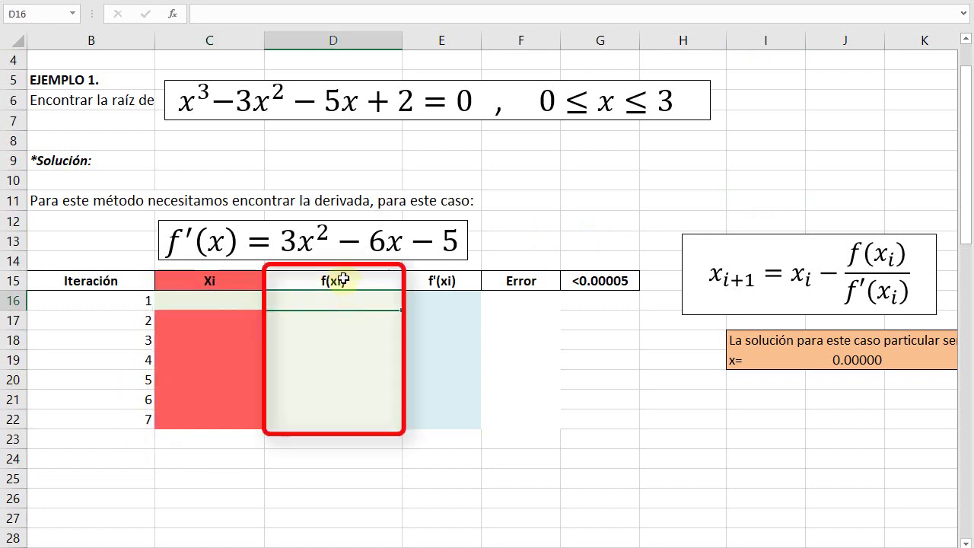
left_click(438, 300)
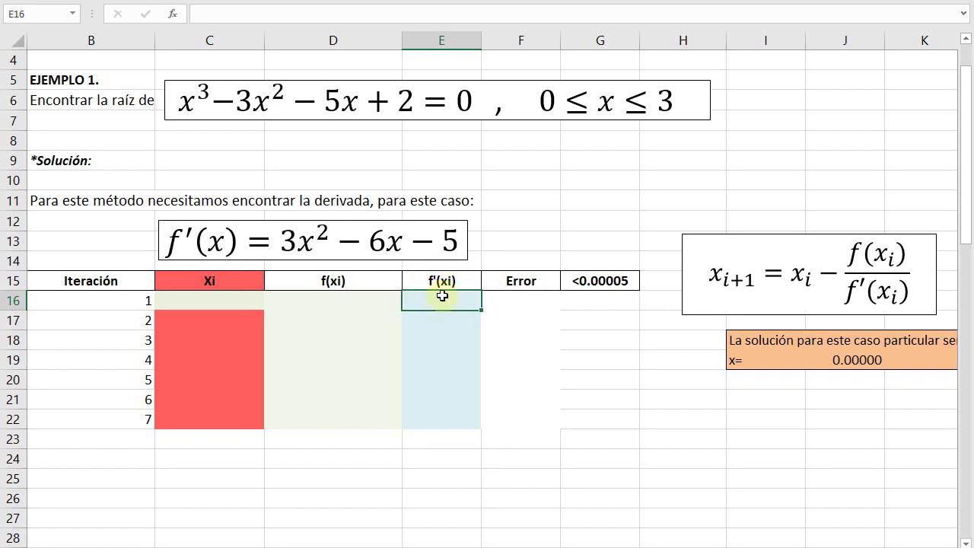
left_click(507, 295)
left_click(587, 299)
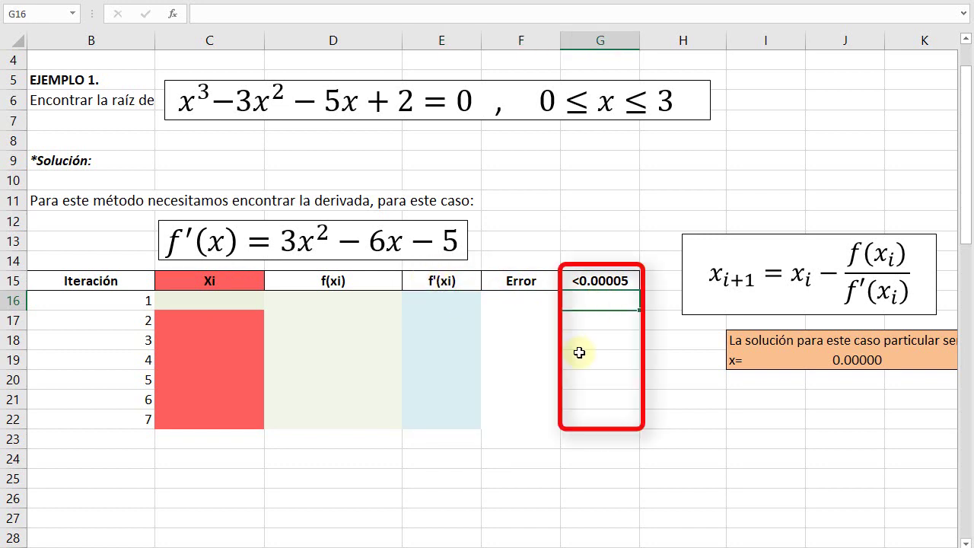
Step: Enter 2 as the initial Xi value for iteration 1 in cell C16
left_click(231, 305)
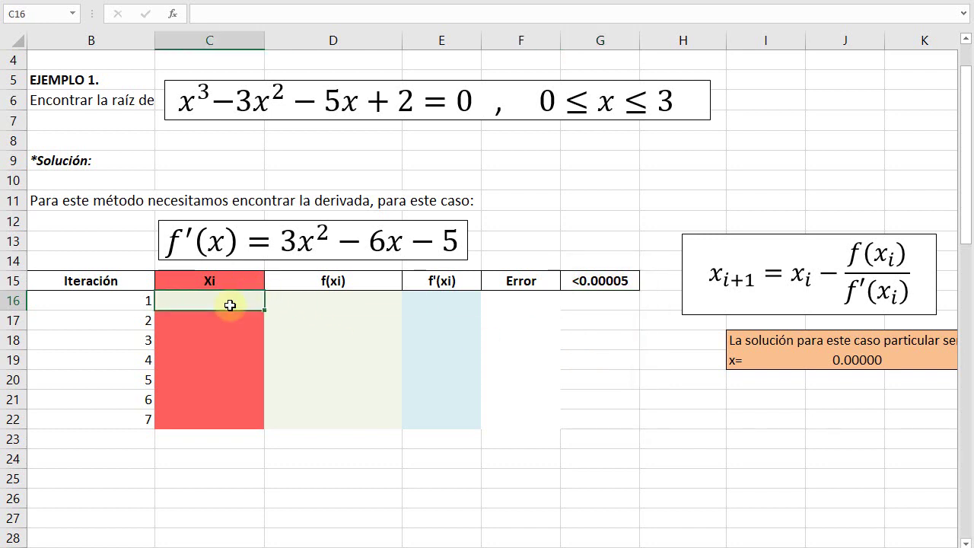
type("2")
key("Tab")
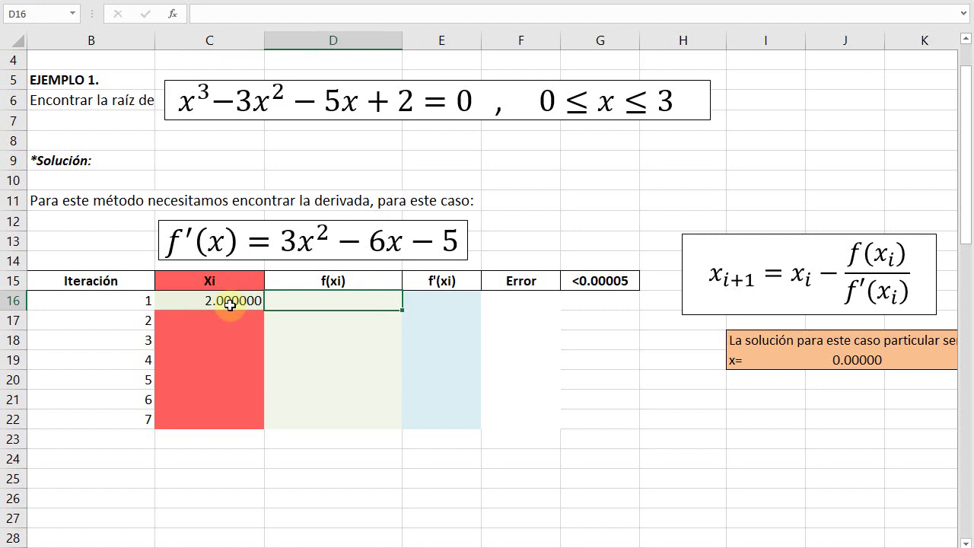
Step: Enter the f(xi) formula =C16^3-3*C16^2-5*C16+2 in cell D16 and check it against the given equation
type("=")
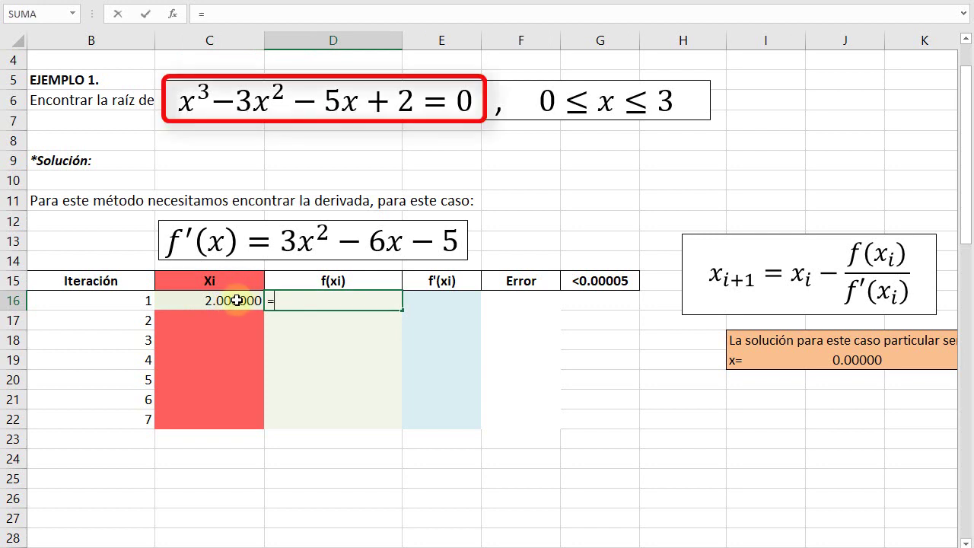
left_click(230, 303)
type("^3")
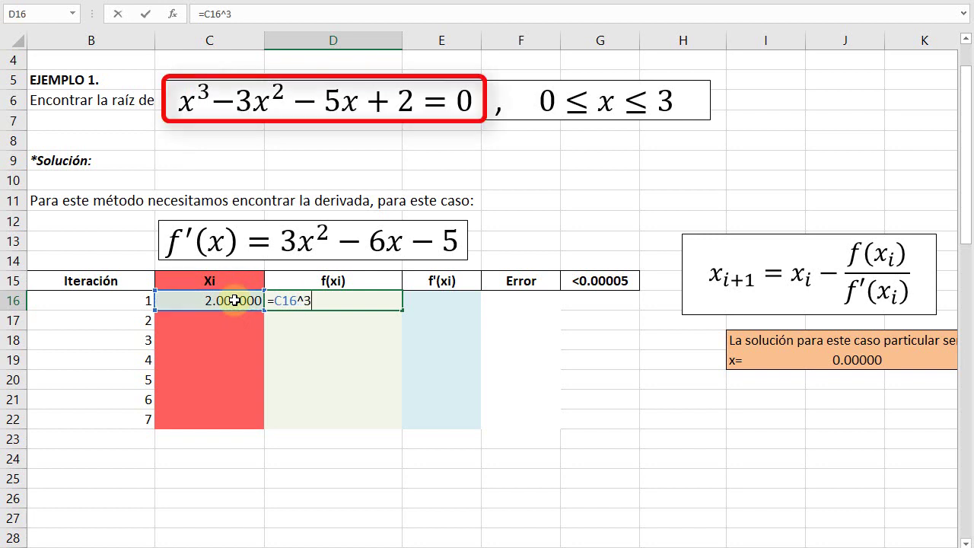
type("-3*")
left_click(233, 301)
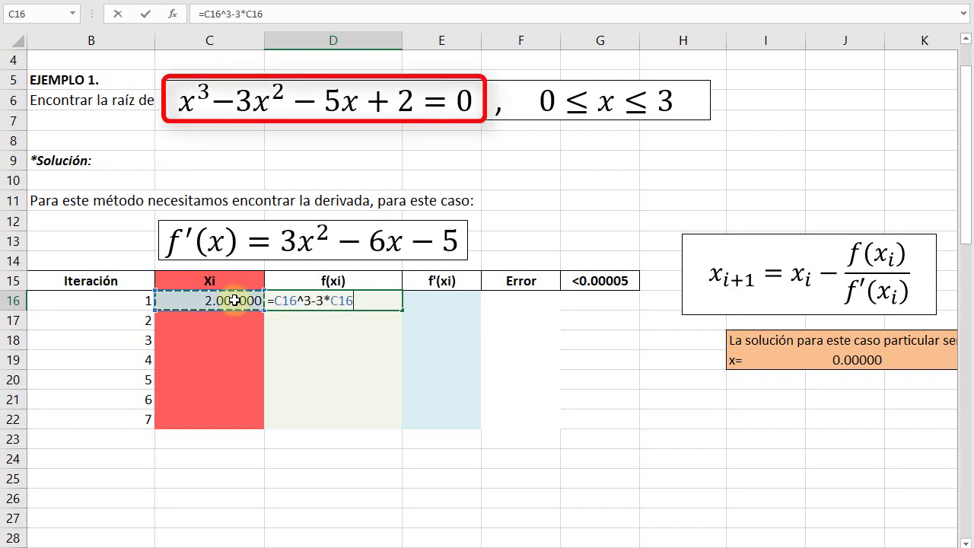
type("^2-5*")
left_click(234, 301)
type("+2")
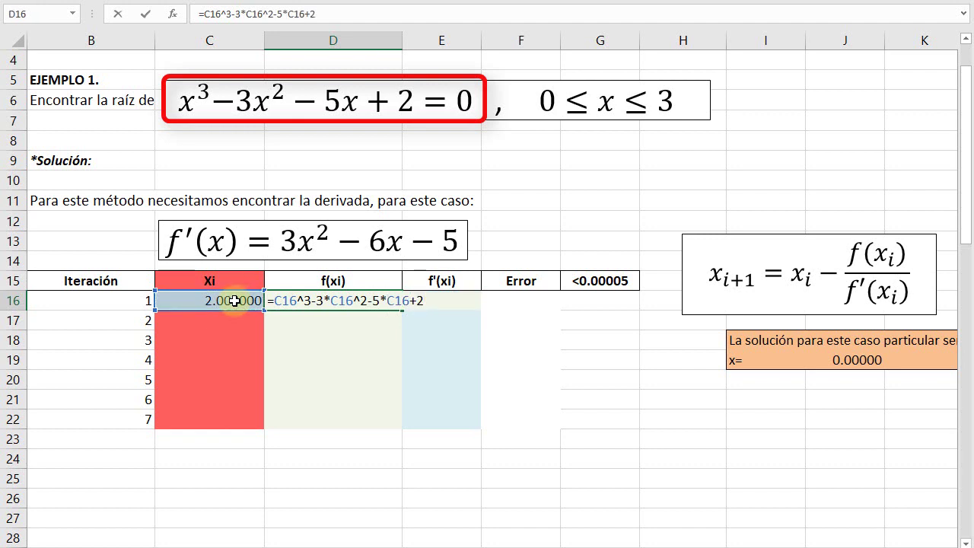
key("Return")
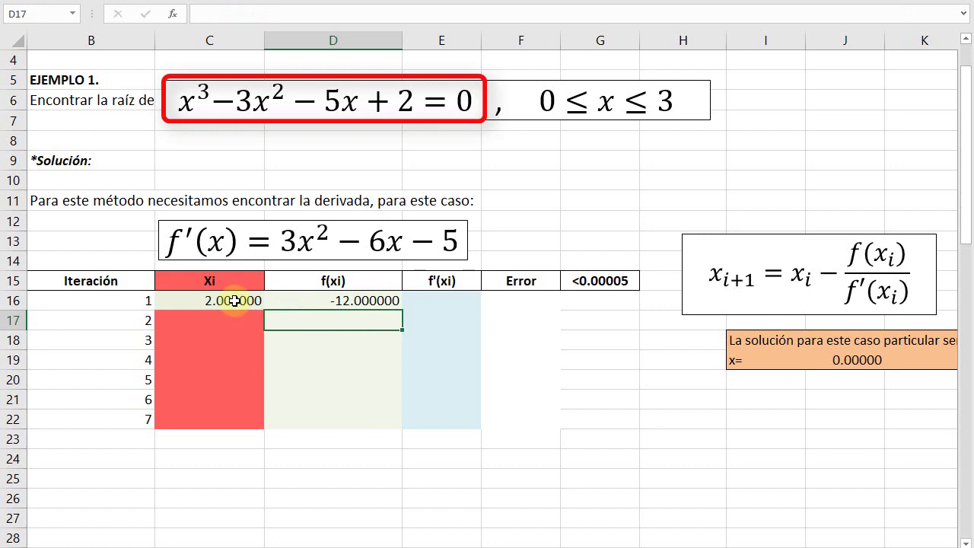
key("Up")
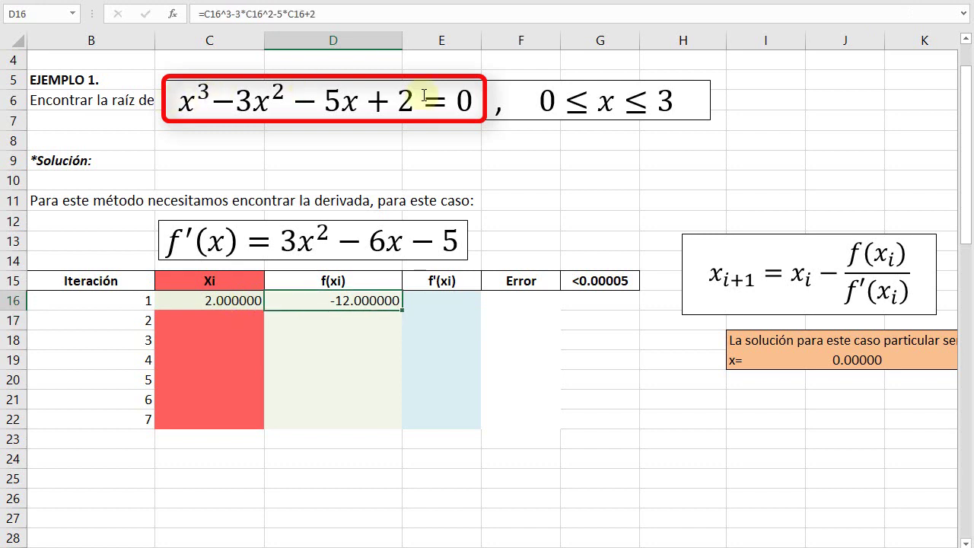
left_click(332, 13)
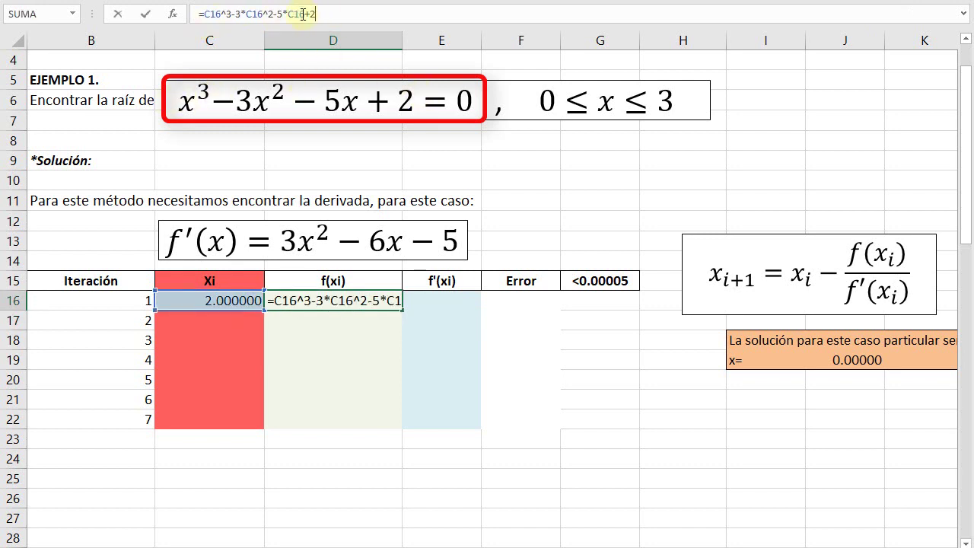
key("ctrl+Return")
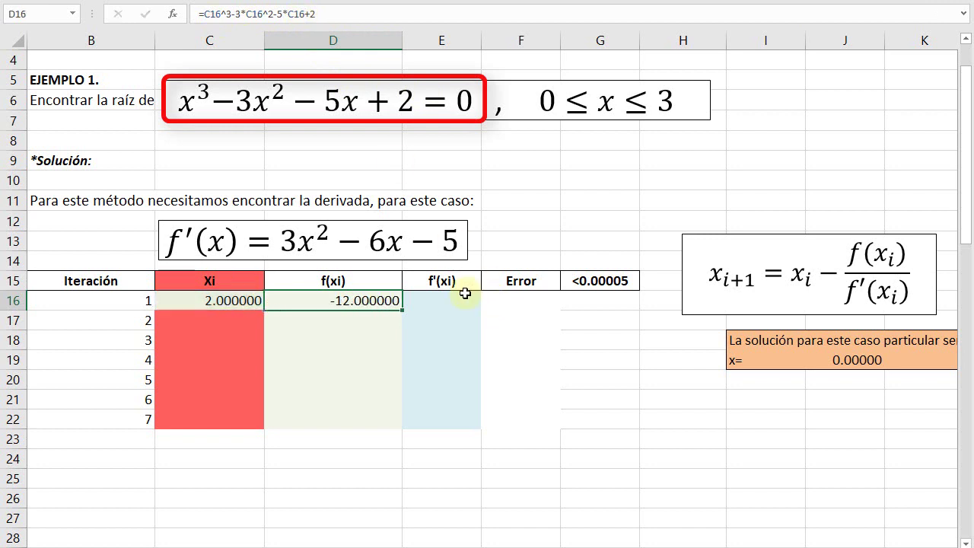
Step: Enter the derivative formula =3*C16^2-6*C16-5 for iteration 1 in cell E16
left_click(455, 308)
type("=")
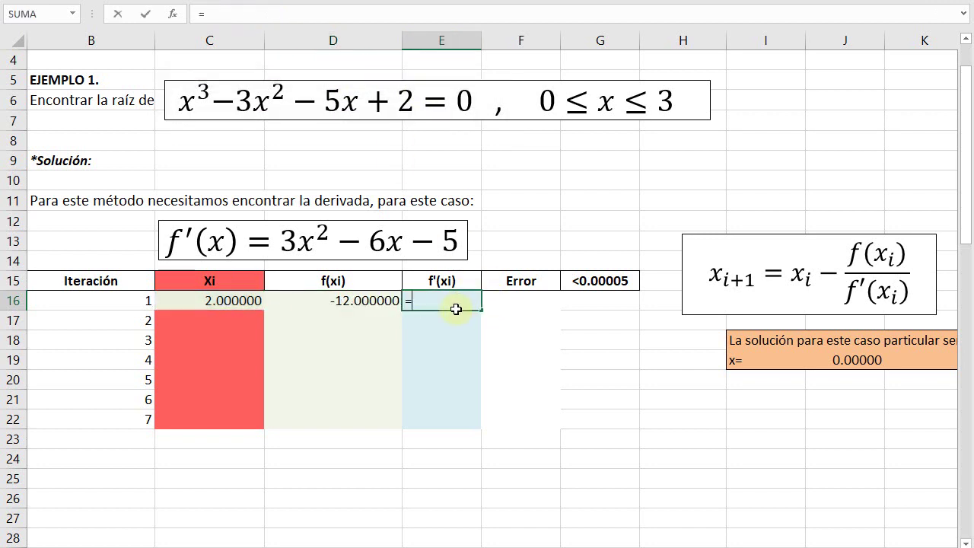
type("3*")
left_click(245, 300)
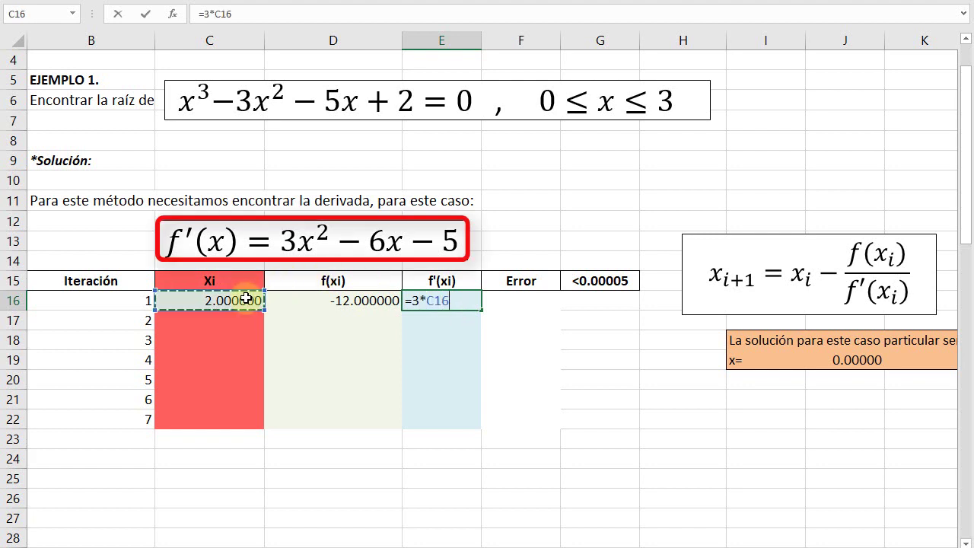
type("^2-6*")
left_click(245, 300)
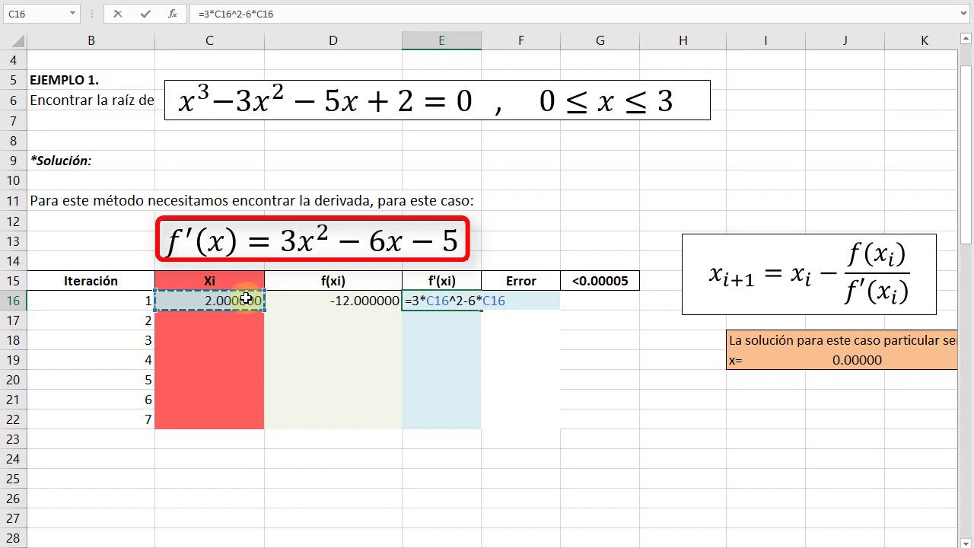
type("-5")
key("Return")
key("Up")
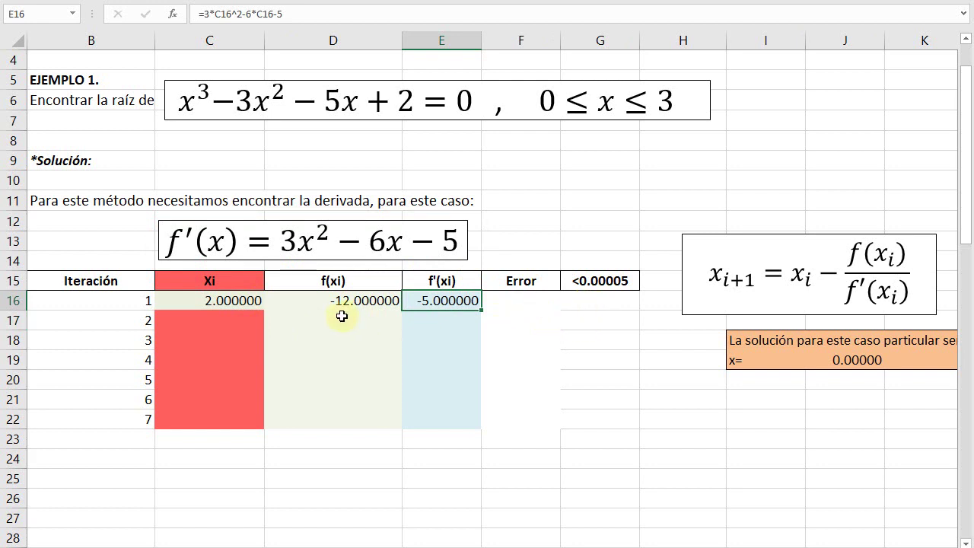
Step: Enter the Newton-Raphson formula =C16-D16/E16 in C17 and fill the f(xi) and f'(xi) formulas down to row 17
left_click(208, 322)
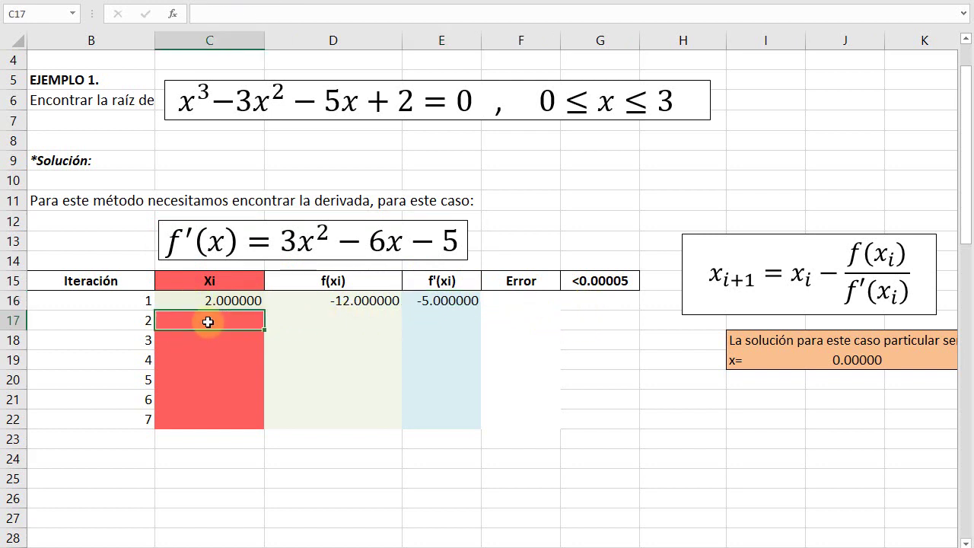
type("=")
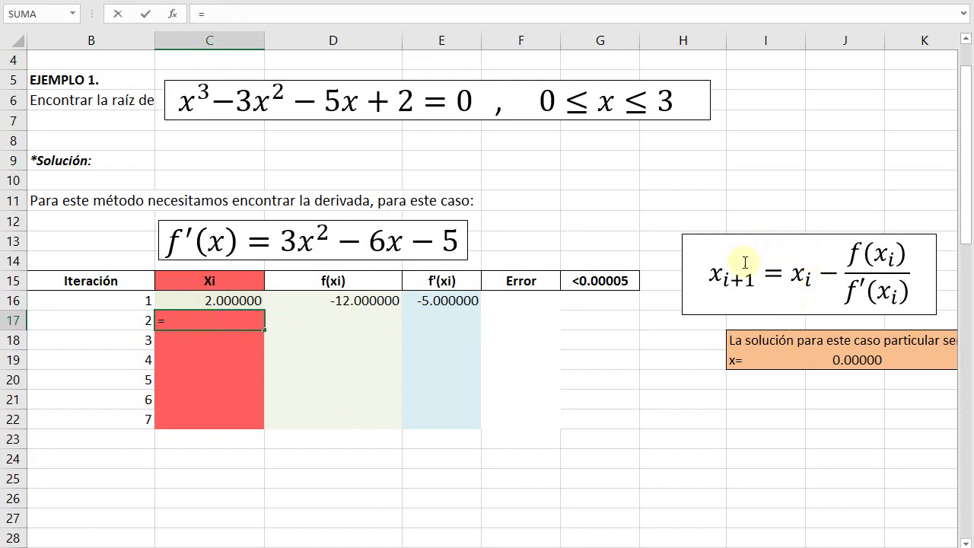
left_click(219, 303)
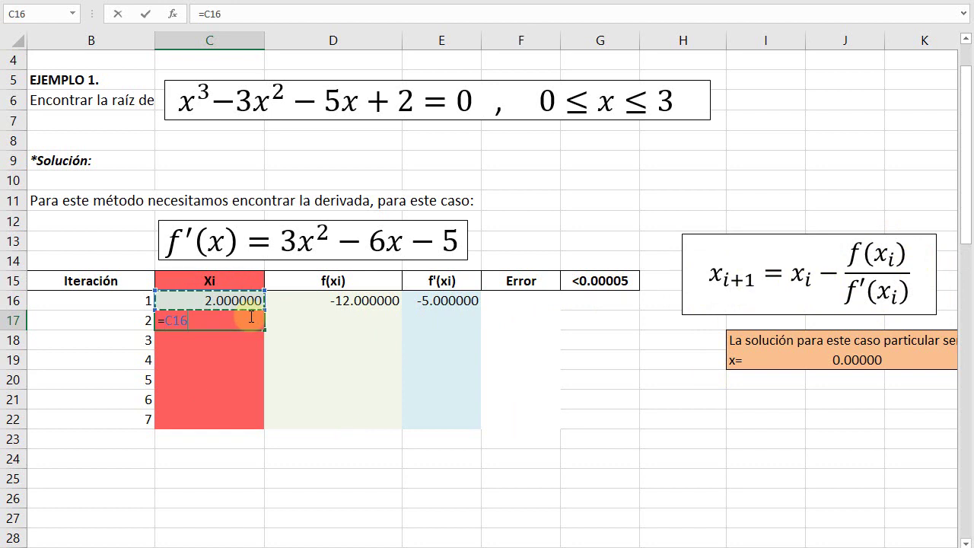
type("-")
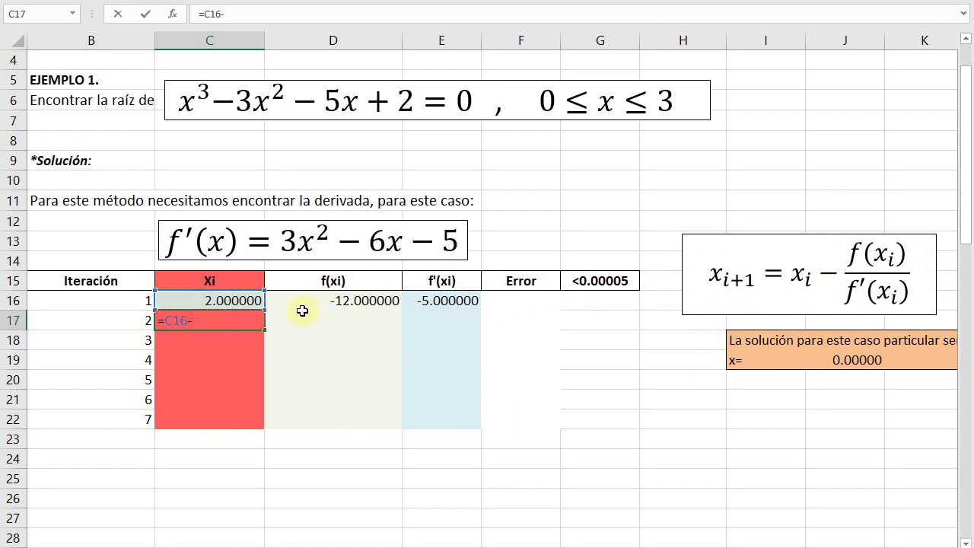
left_click(325, 302)
type("/")
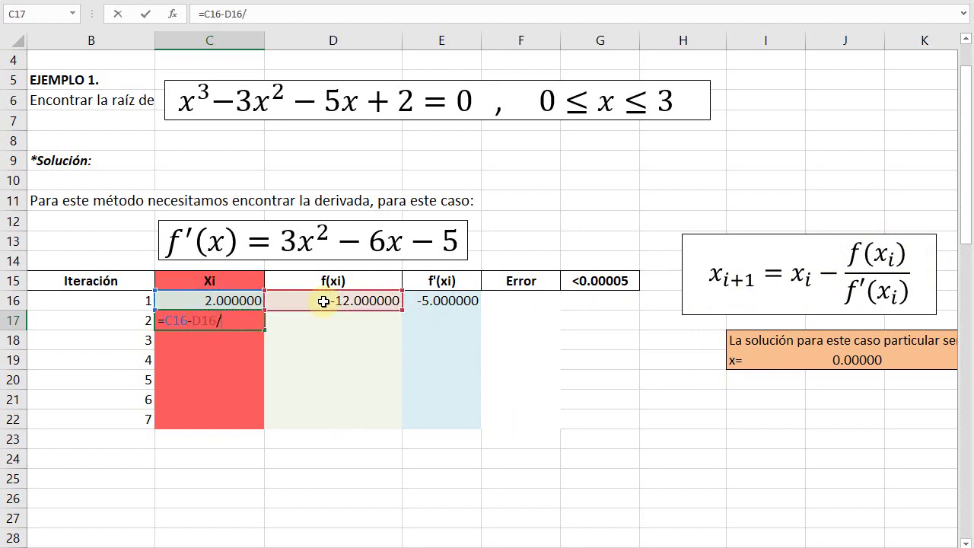
left_click(445, 299)
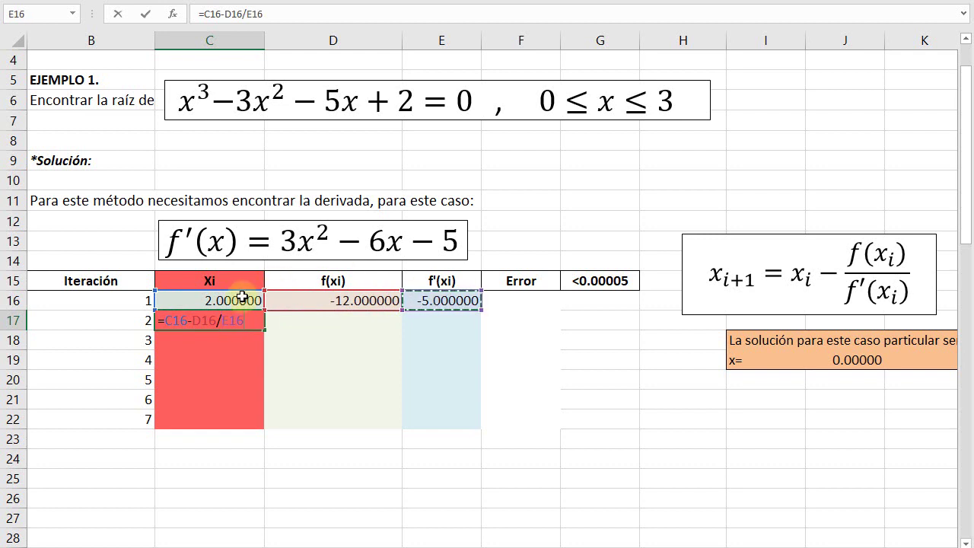
key("ctrl+Return")
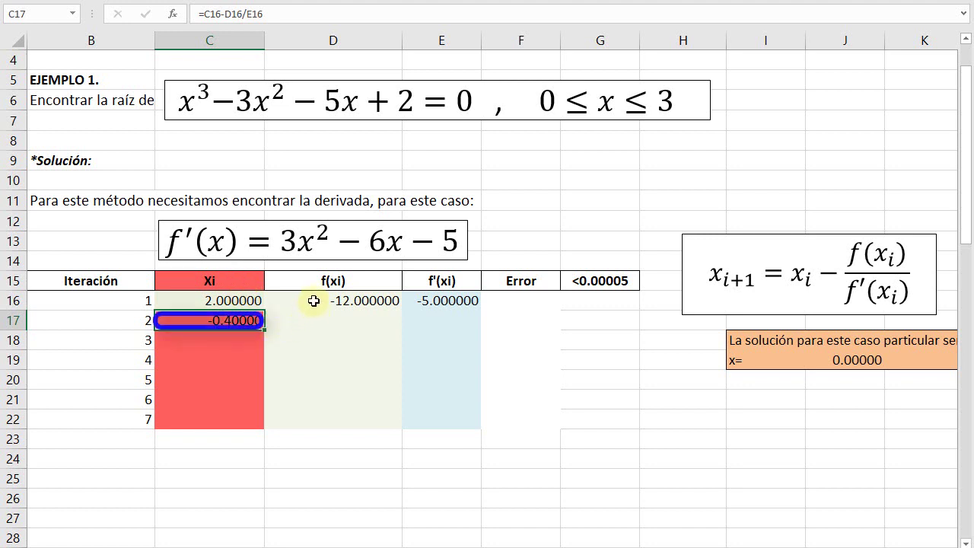
left_click_drag(315, 303, 483, 329)
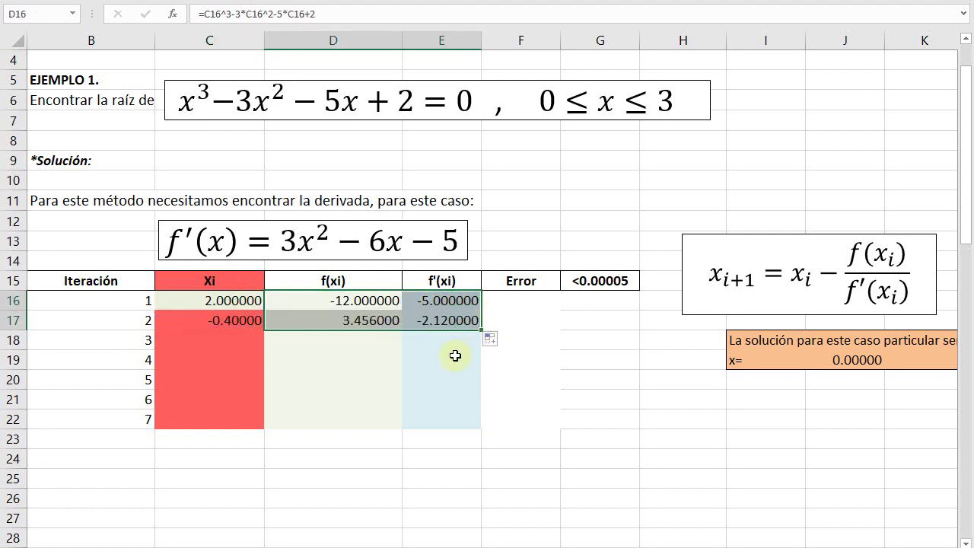
Step: Enter the percentage error formula =ABS((C17-C16)*100/C17) for iteration 2 in cell F17
left_click(525, 320)
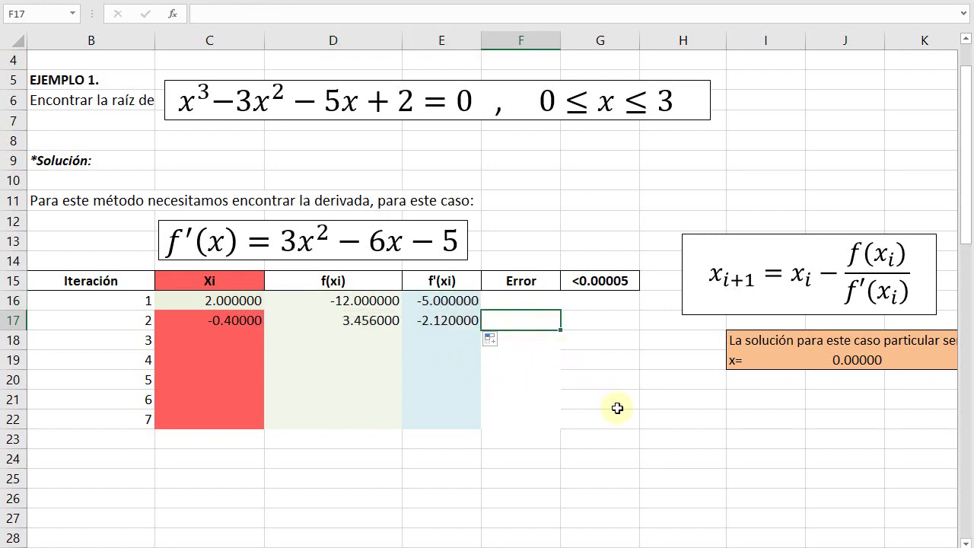
type("=")
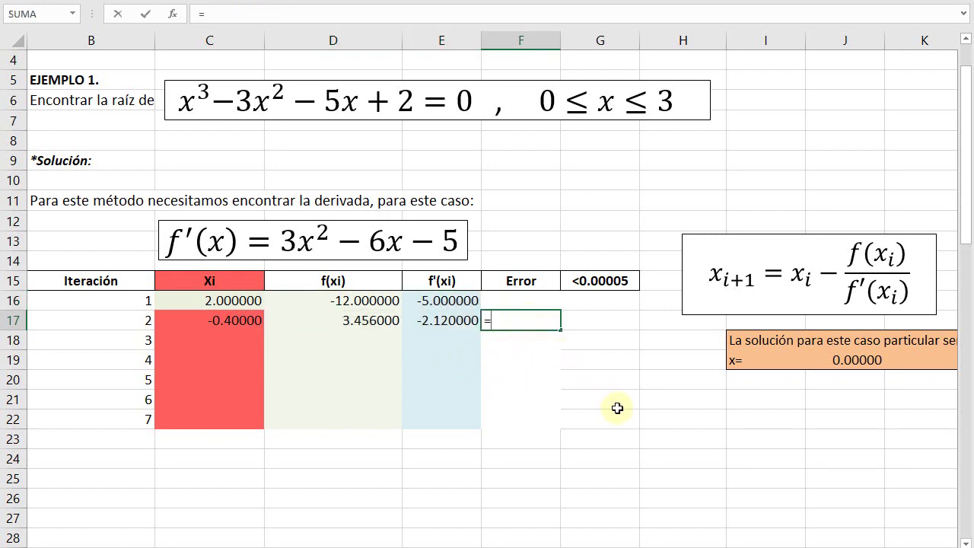
left_click(254, 323)
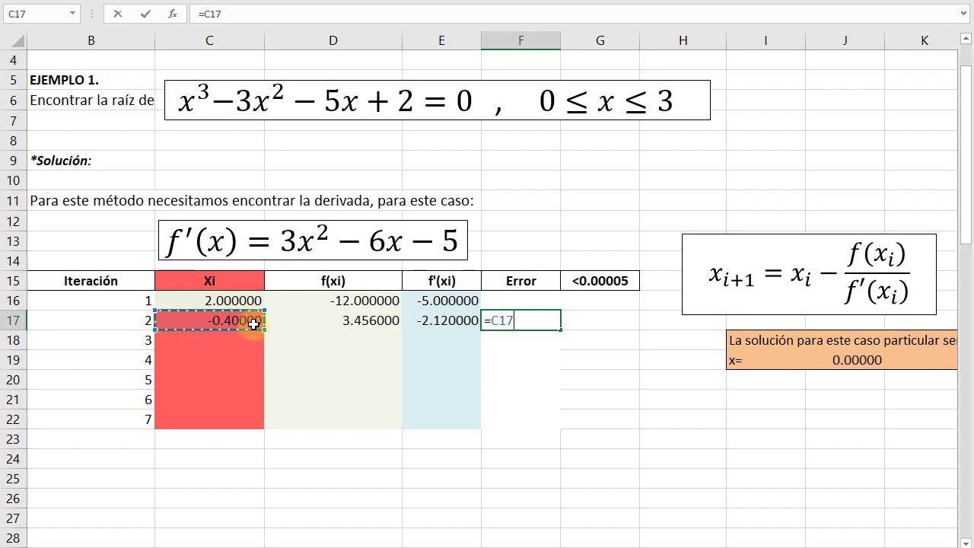
type("-")
left_click(247, 300)
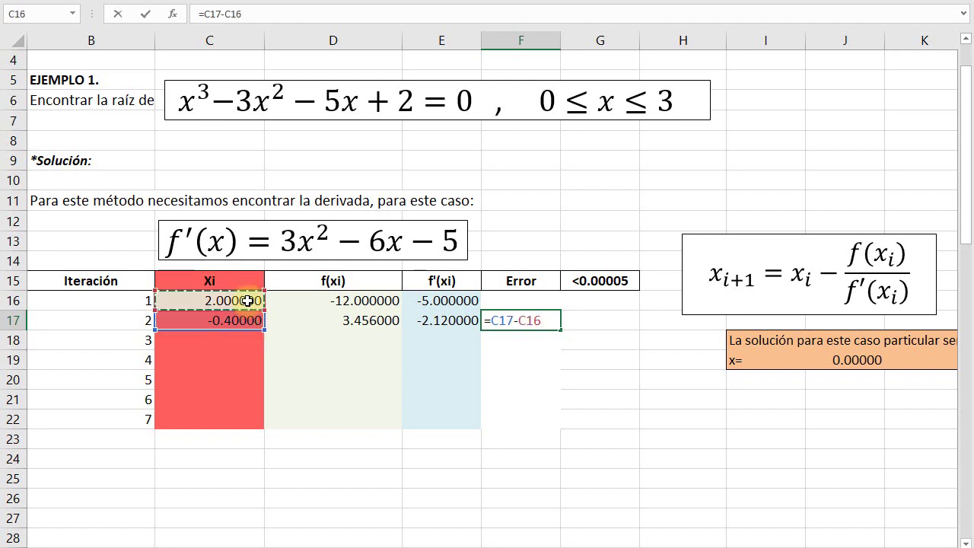
left_click(250, 14)
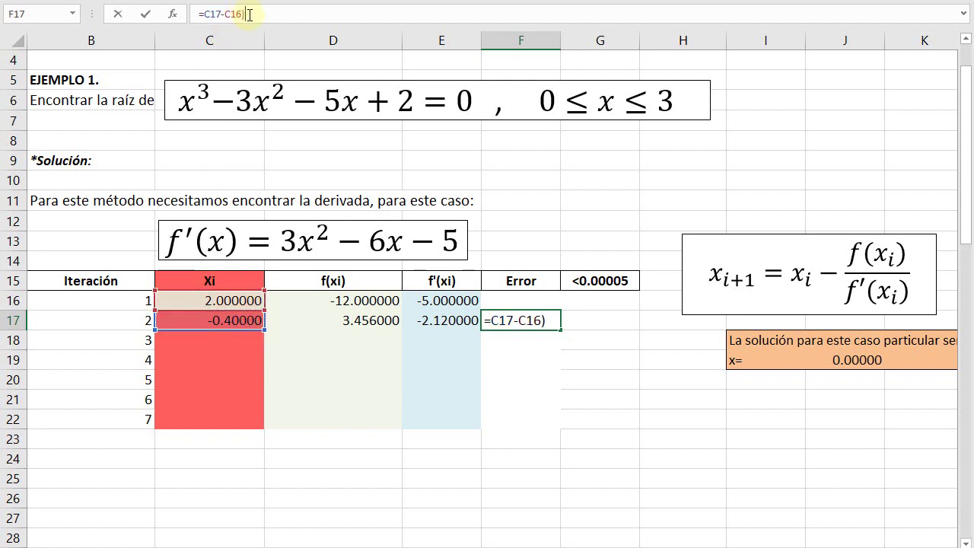
type(")*100")
left_click(208, 15)
type("(")
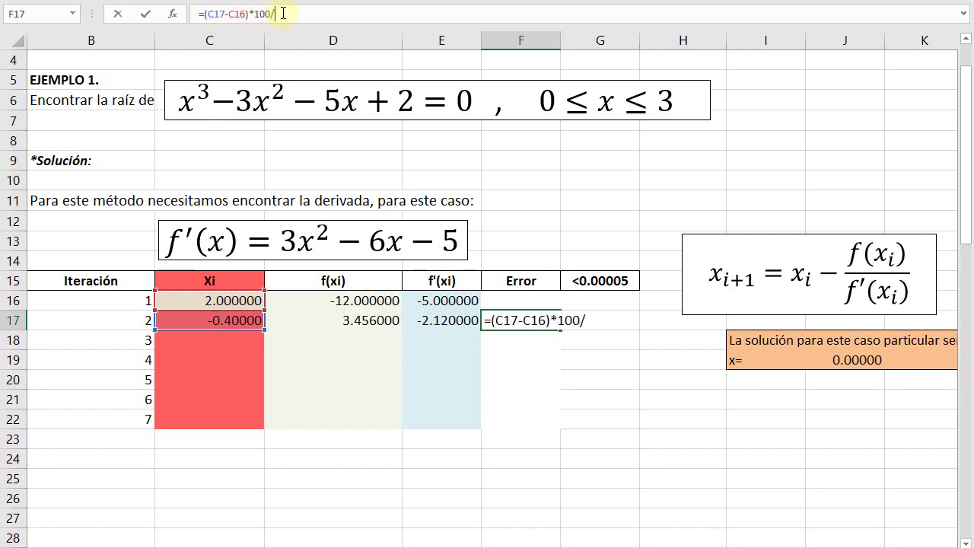
type("/")
left_click(255, 321)
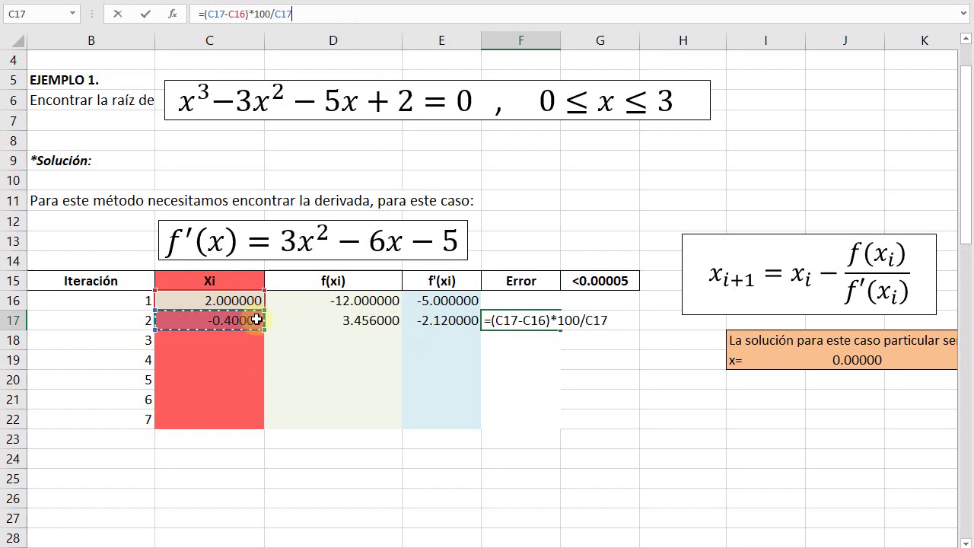
left_click(204, 14)
type("abs(")
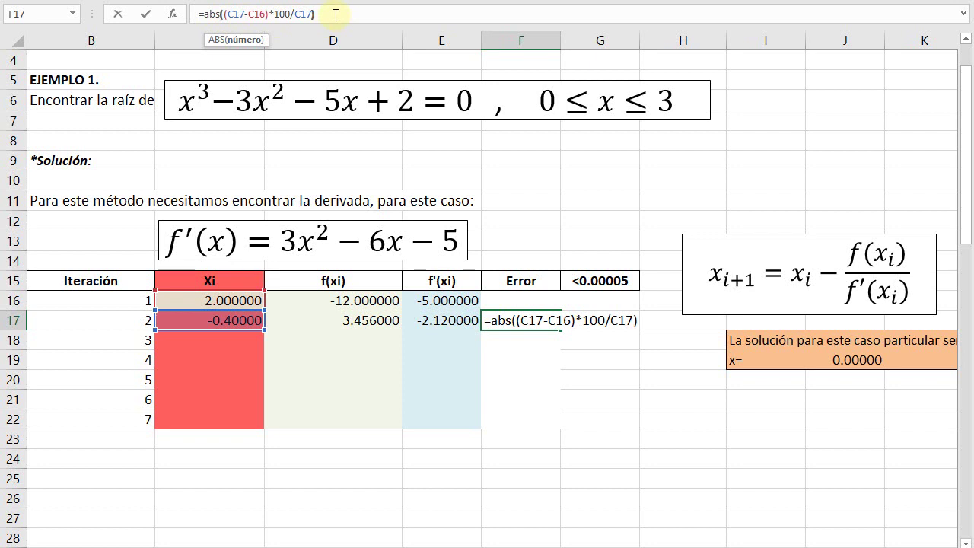
key("Return")
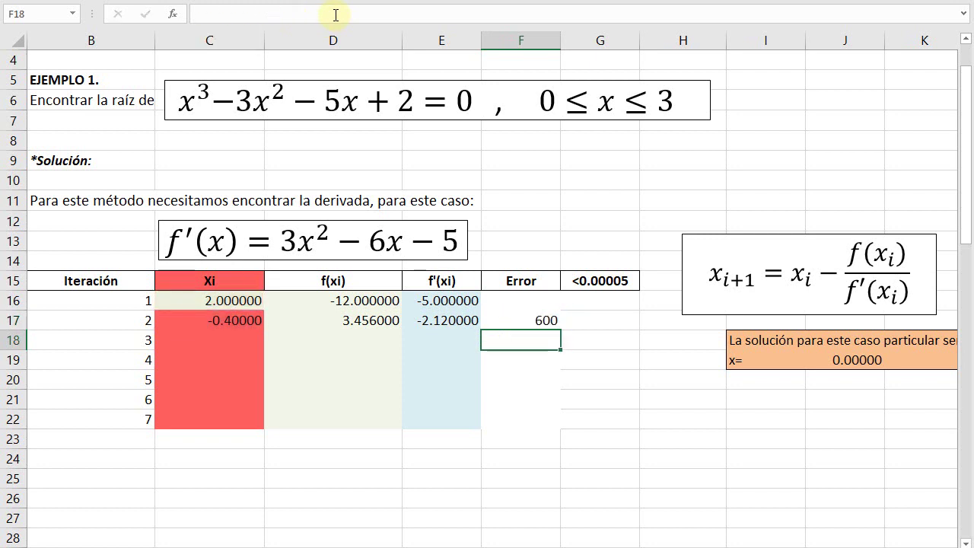
Step: Enter the tolerance test =SI(F17<=0.00005;"1";"0") in cell G17 and centre its result in the cell
left_click(577, 321)
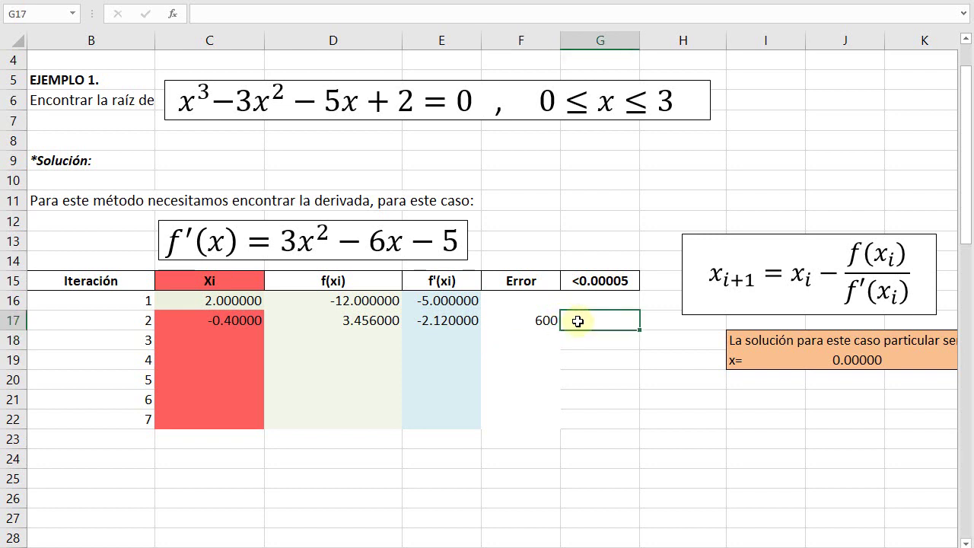
type("=si")
key("Tab")
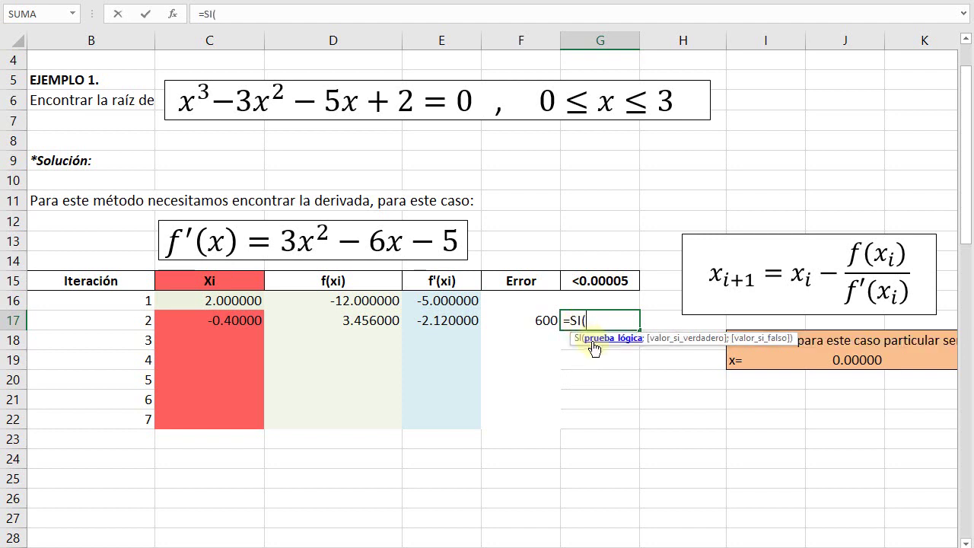
left_click(530, 323)
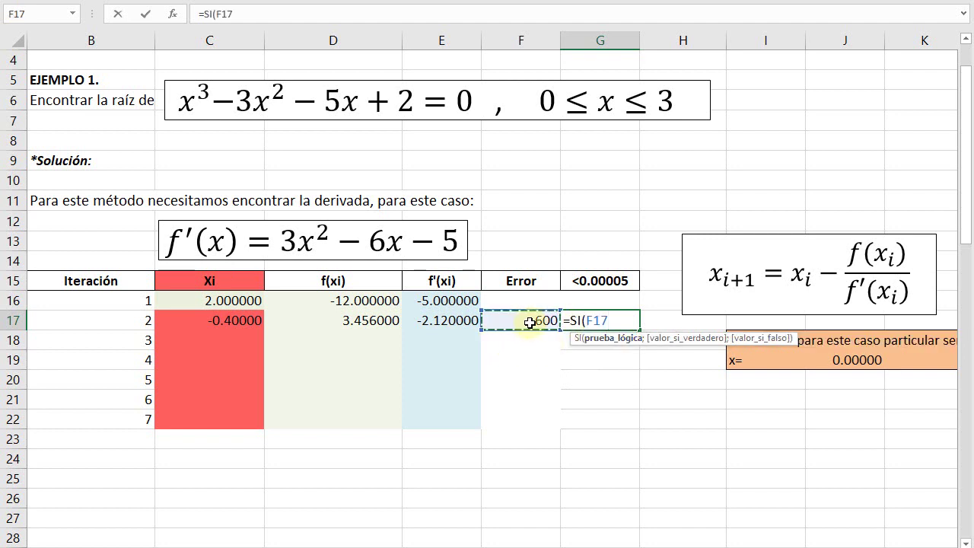
type("<=0.0000")
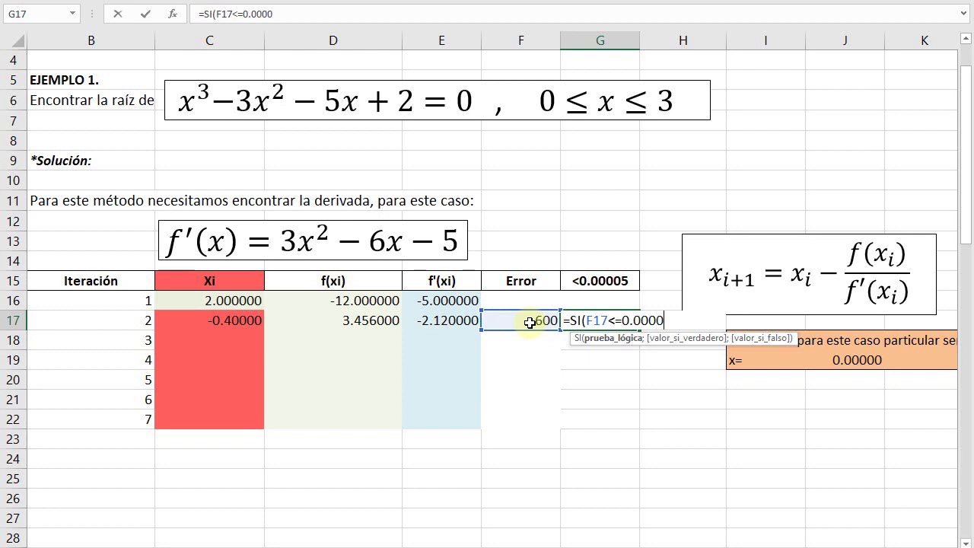
type("5;\"1")
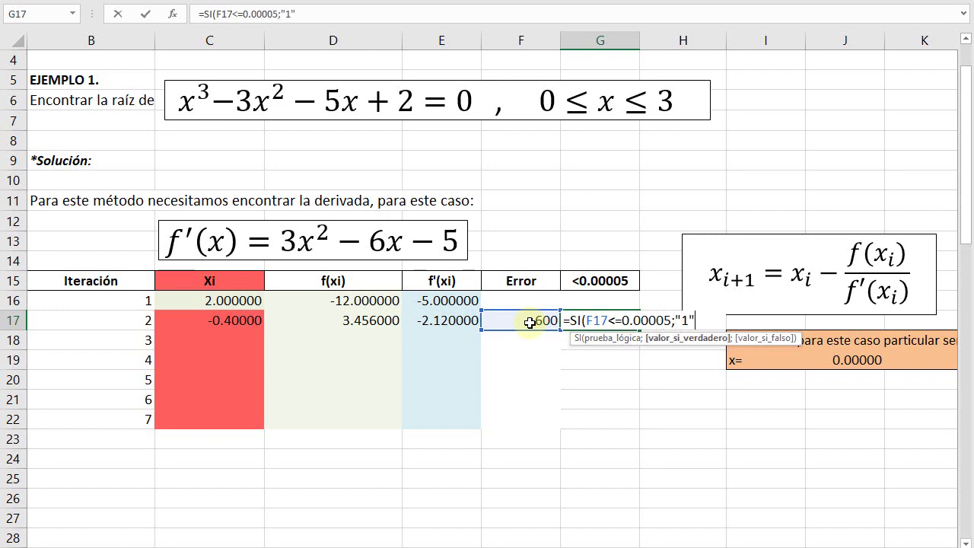
type("\";\"")
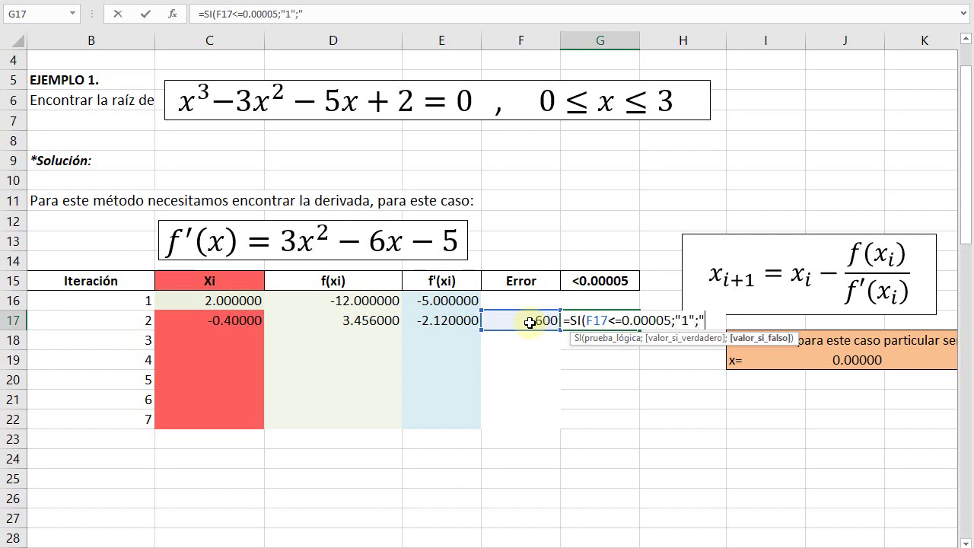
type("0")
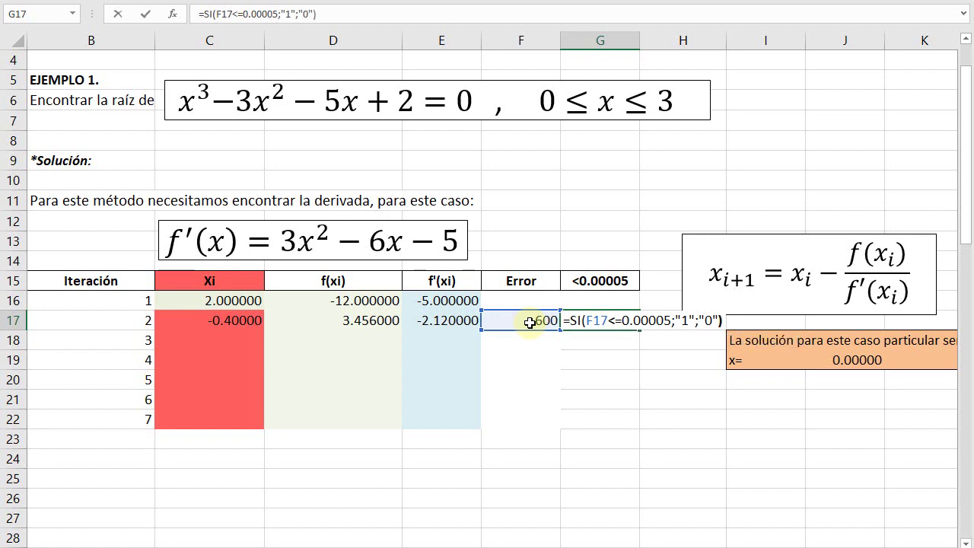
key("Return")
left_click(602, 316)
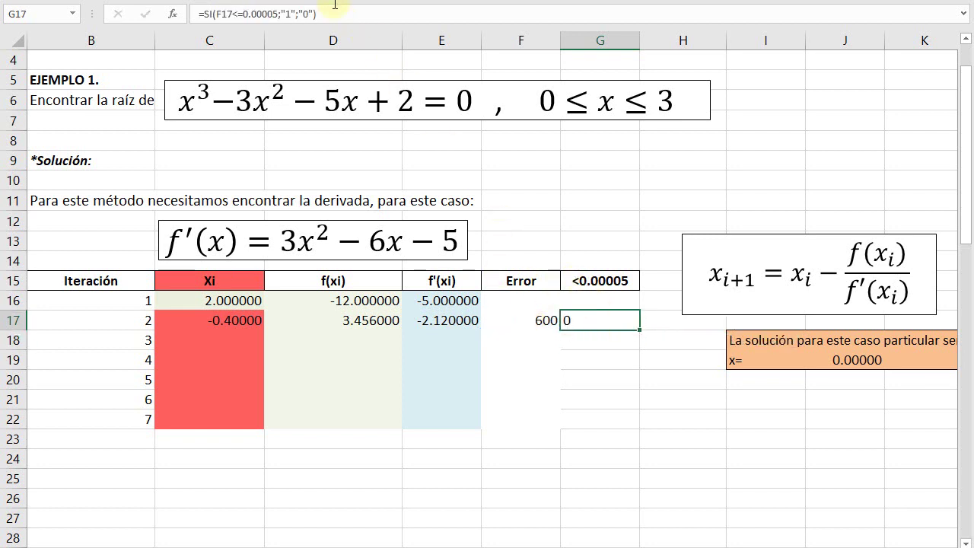
left_click(632, 378)
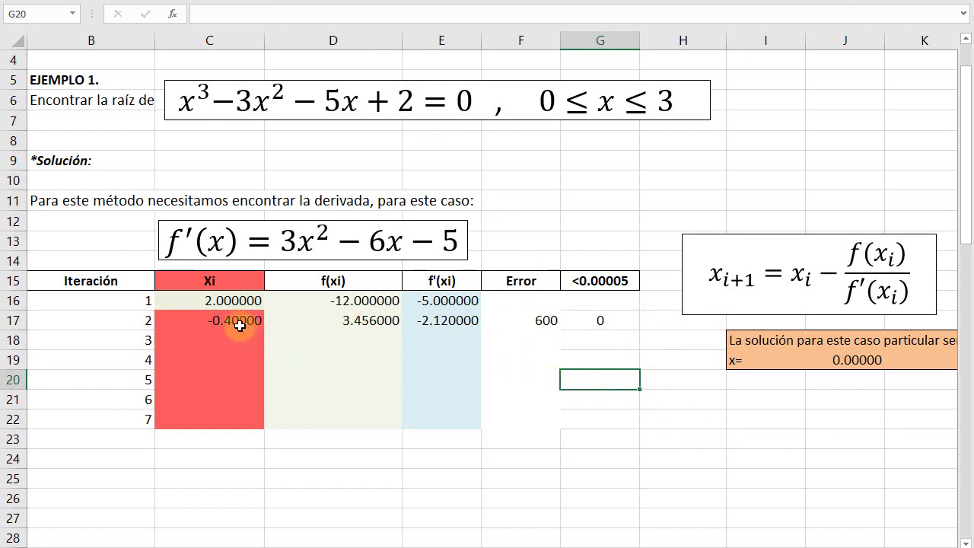
Step: Fill the row 17 formulas in columns C to G down through iteration 7 in row 22
left_click_drag(235, 323, 644, 422)
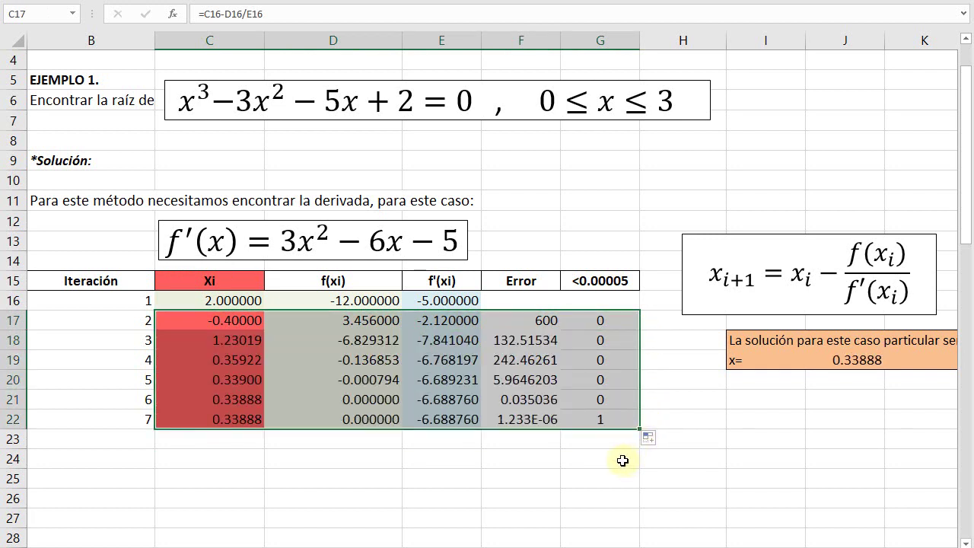
left_click(623, 461)
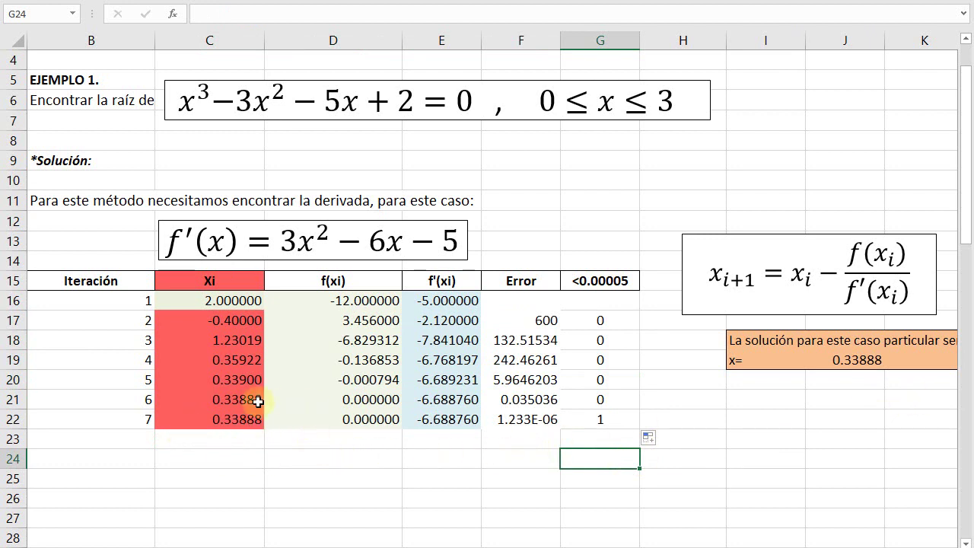
Step: Review iteration 7's Xi, f(xi), error and tolerance cells, and check the solution cell's reference to C22
left_click(239, 419)
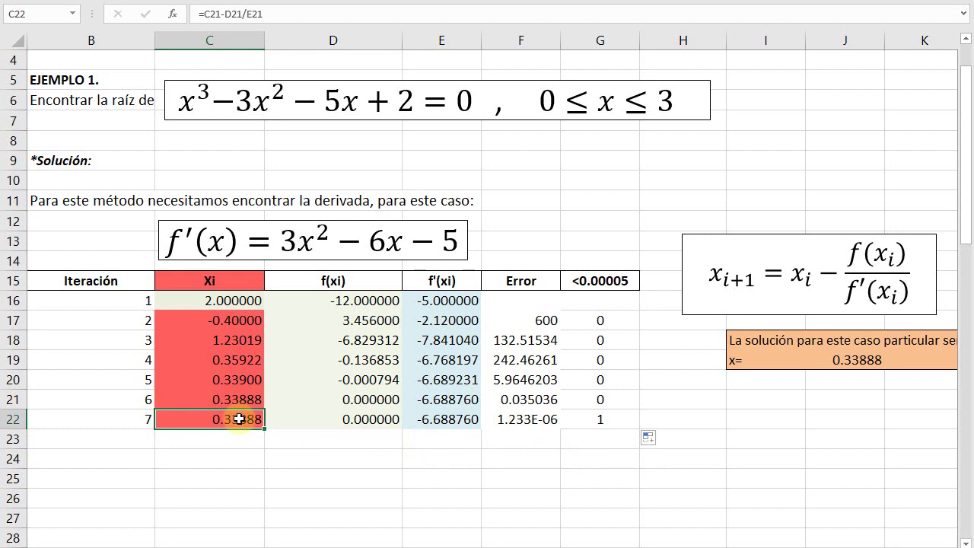
left_click(871, 369)
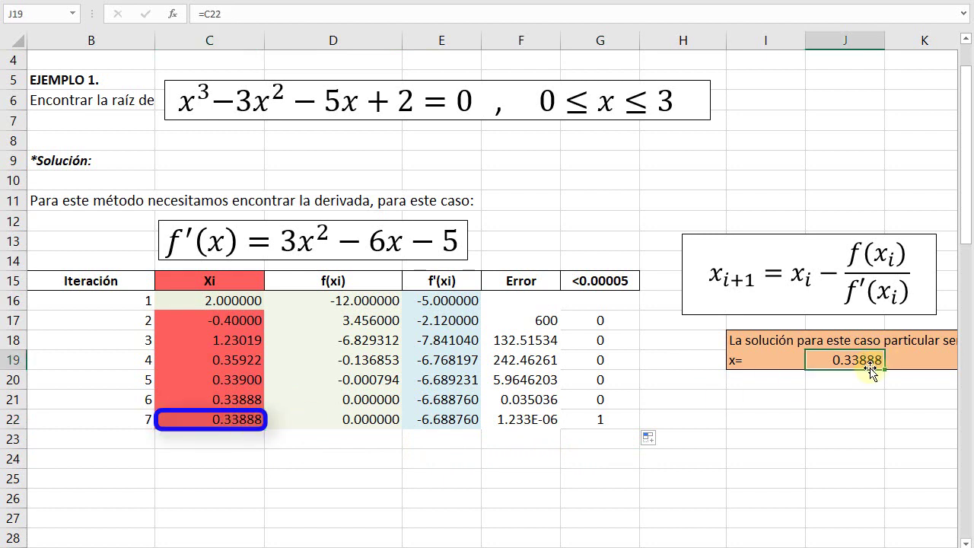
left_click(282, 16)
key("Escape")
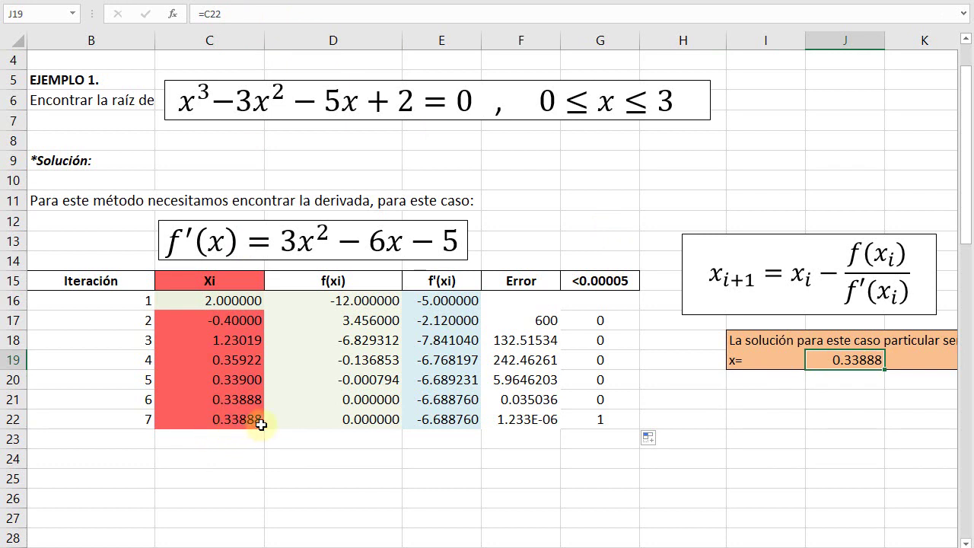
left_click(344, 424)
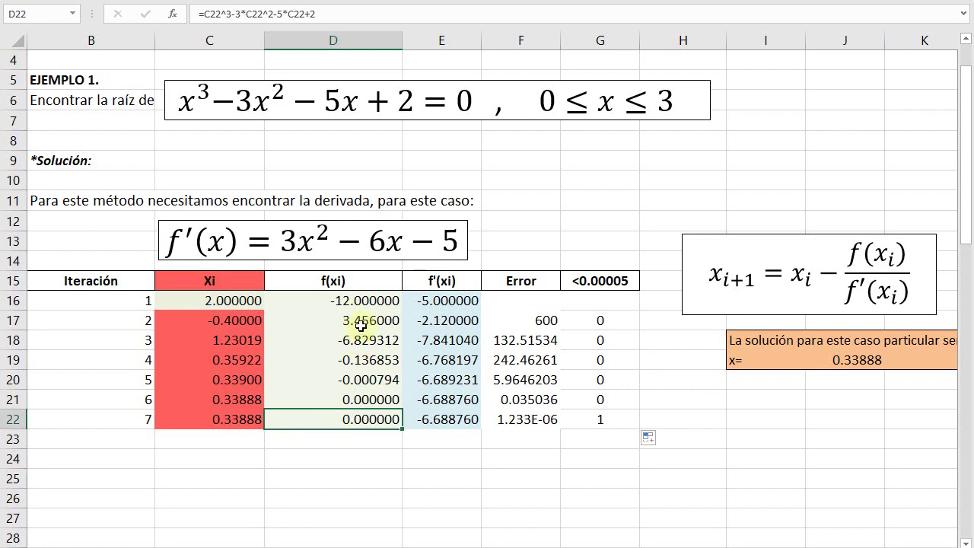
left_click(531, 424)
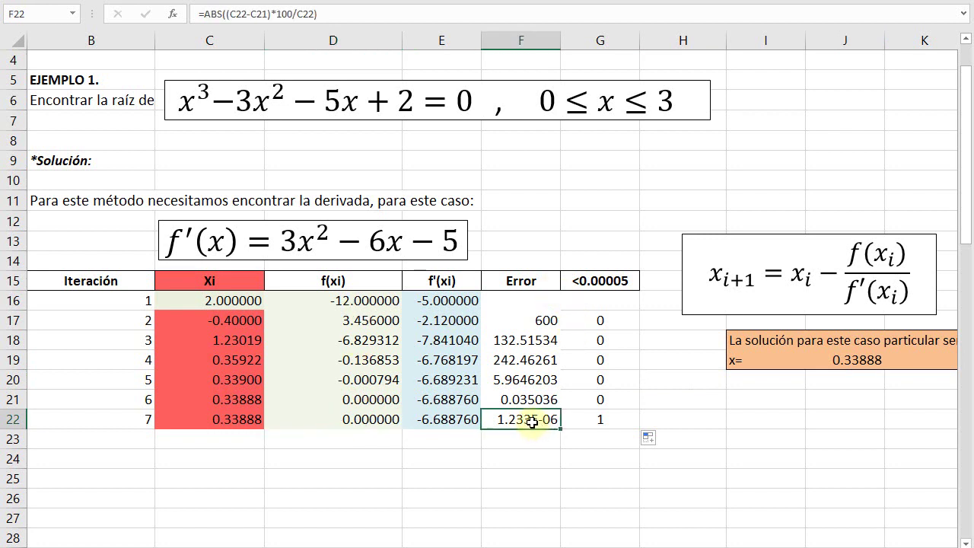
left_click(598, 419)
left_click(601, 469)
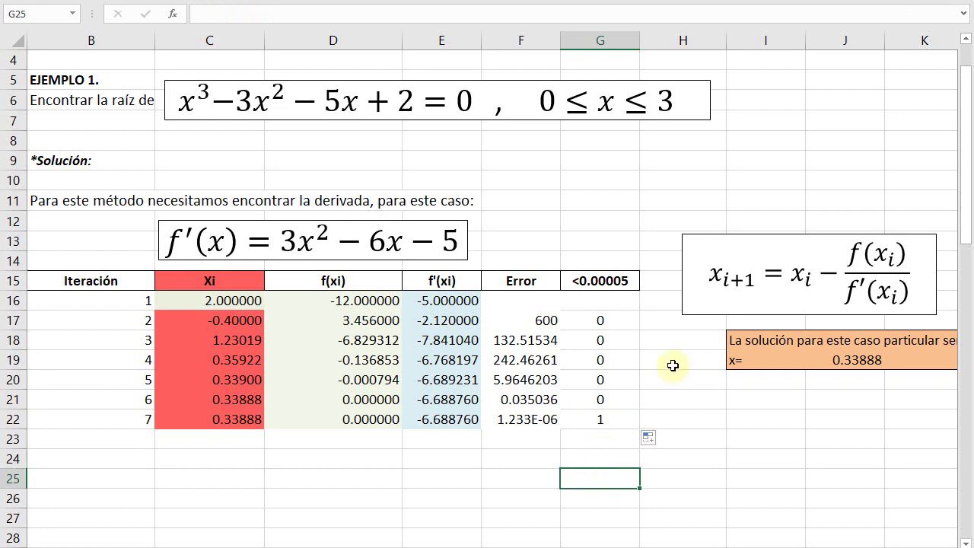
left_click(244, 420)
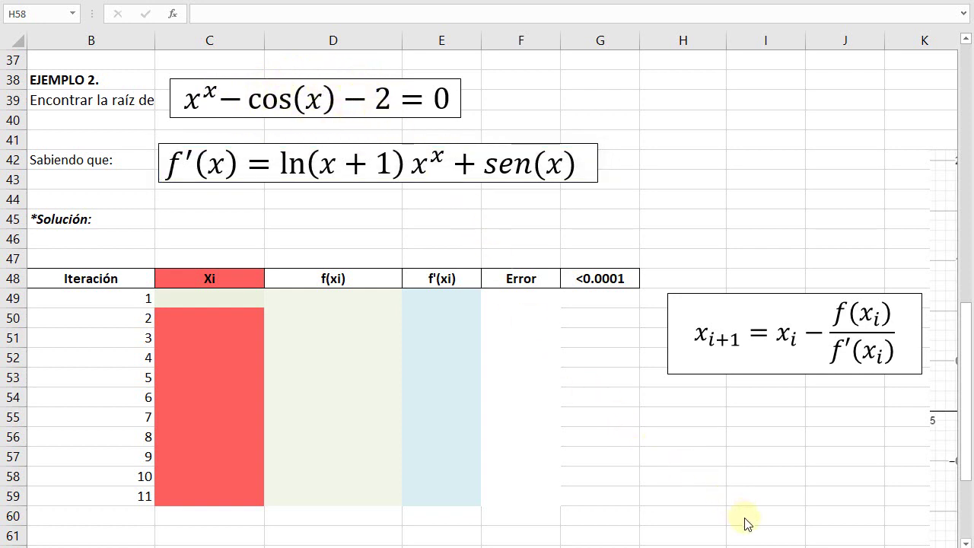
Step: Examine the Example 2 graph of f(x)=x^x-cos(x)-2 for where the curve crosses the x-axis
left_click(682, 476)
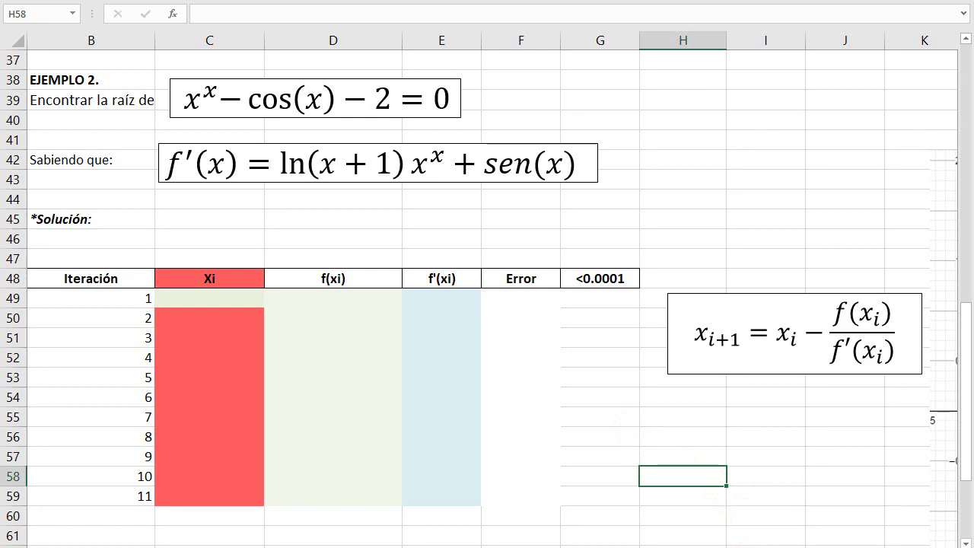
left_click_drag(737, 546, 743, 547)
scroll(487, 289, "right", 2)
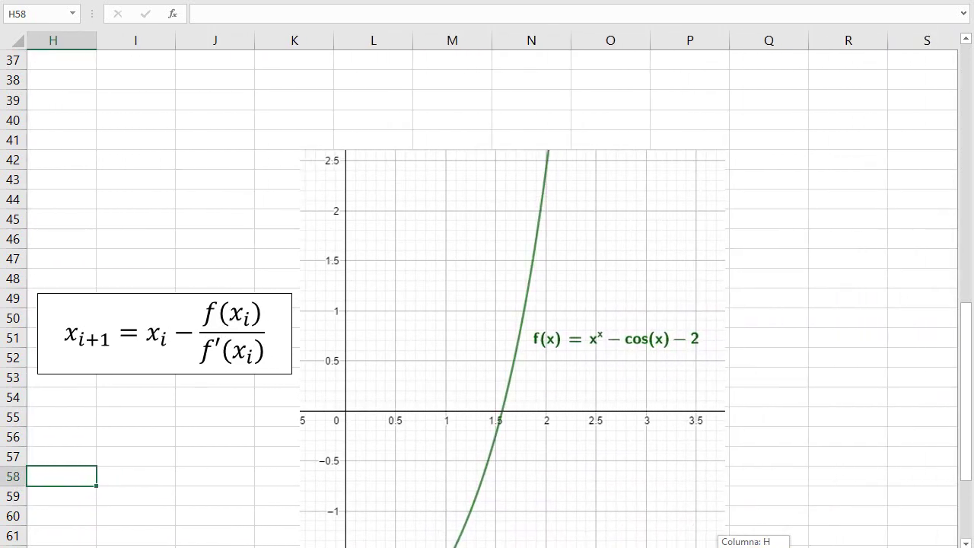
scroll(669, 218, "down", 1)
scroll(455, 159, "down", 1)
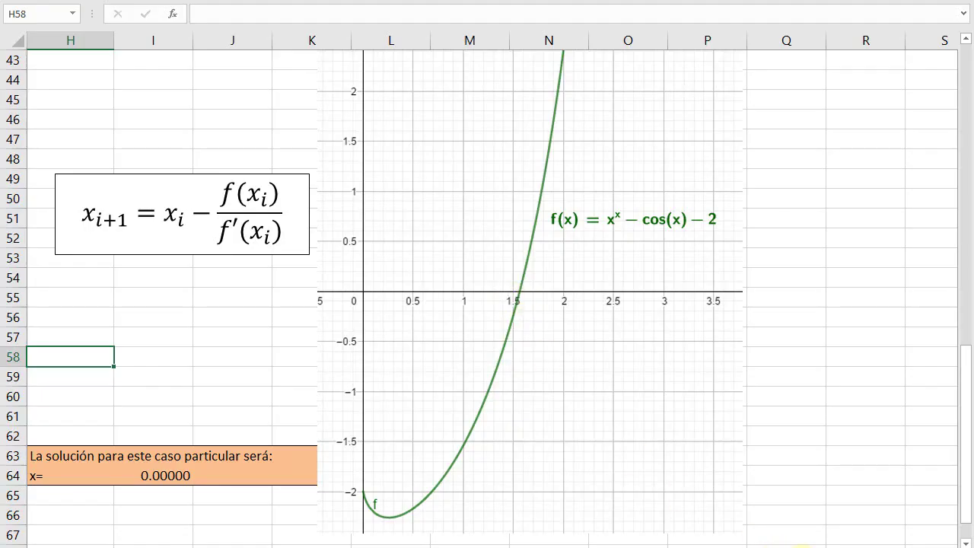
left_click_drag(792, 545, 693, 545)
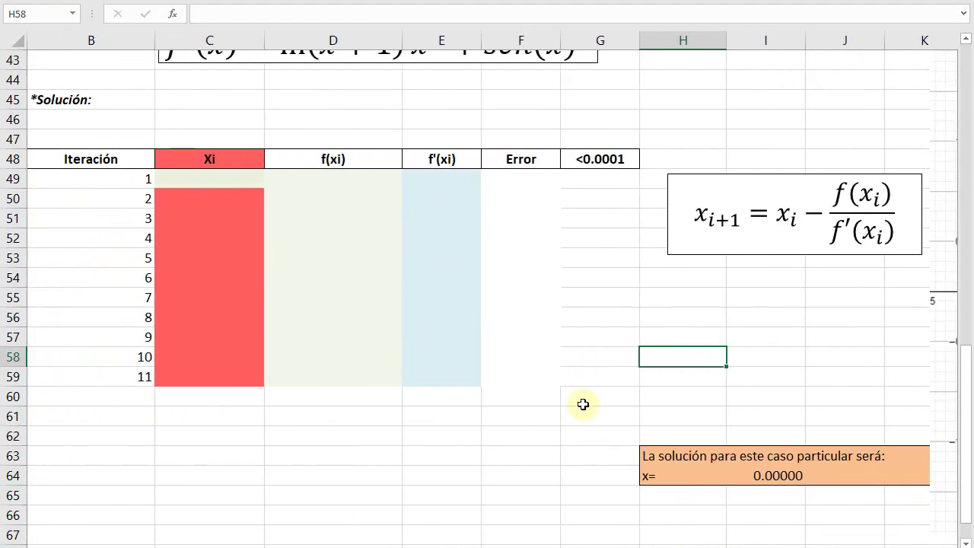
Step: Enter 1.5 as the initial Xi value for iteration 1 of Example 2 in cell C49
scroll(583, 404, "up", 2)
scroll(457, 396, "up", 1)
left_click(248, 358)
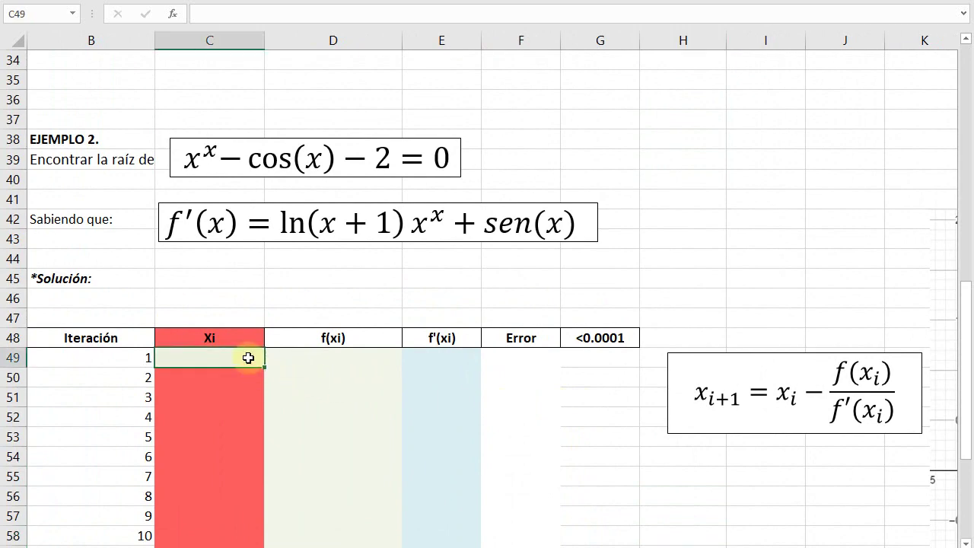
type("1.5")
key("Return")
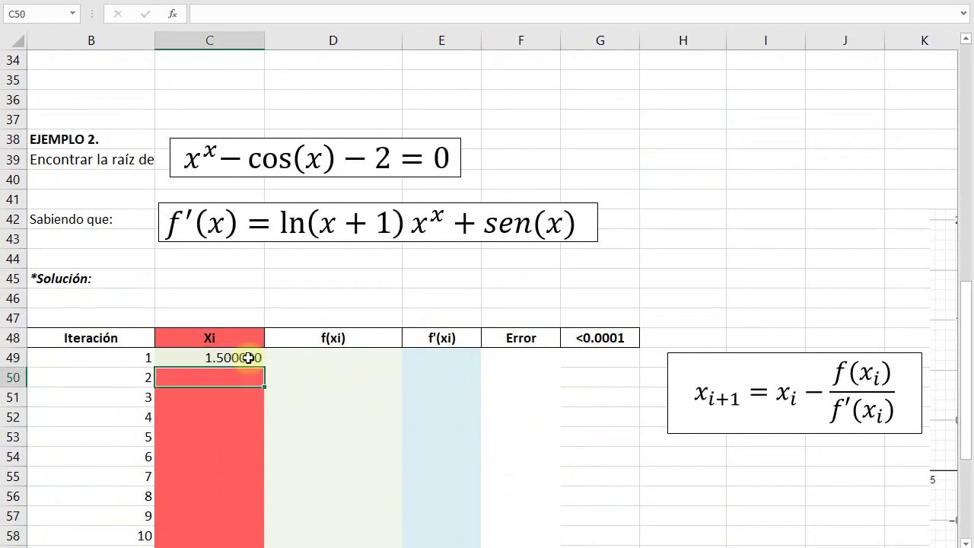
Step: Enter the f(xi) formula =C49^C49-COS(C49)-2 for iteration 1 of Example 2 in cell D49
left_click(364, 357)
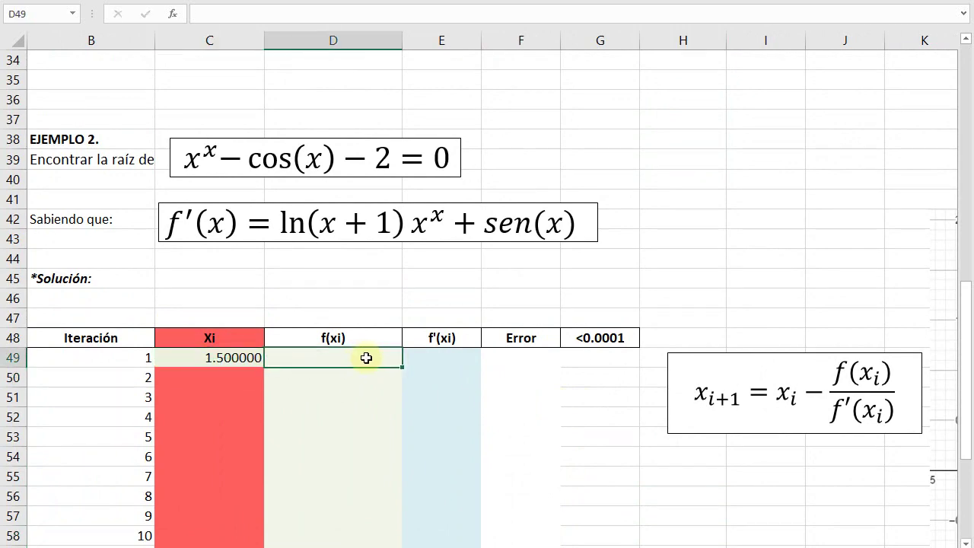
type("=")
left_click(233, 355)
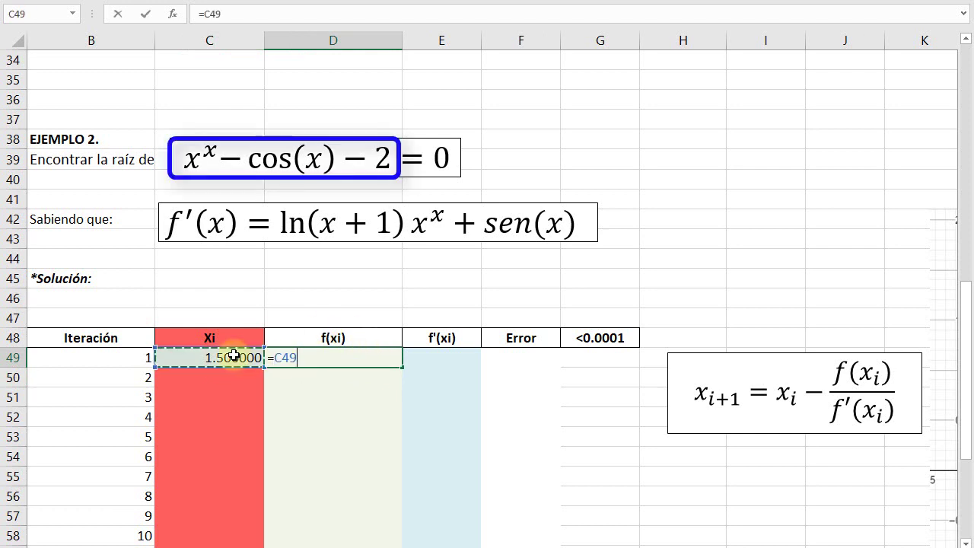
type("^")
left_click(233, 355)
type("-cos")
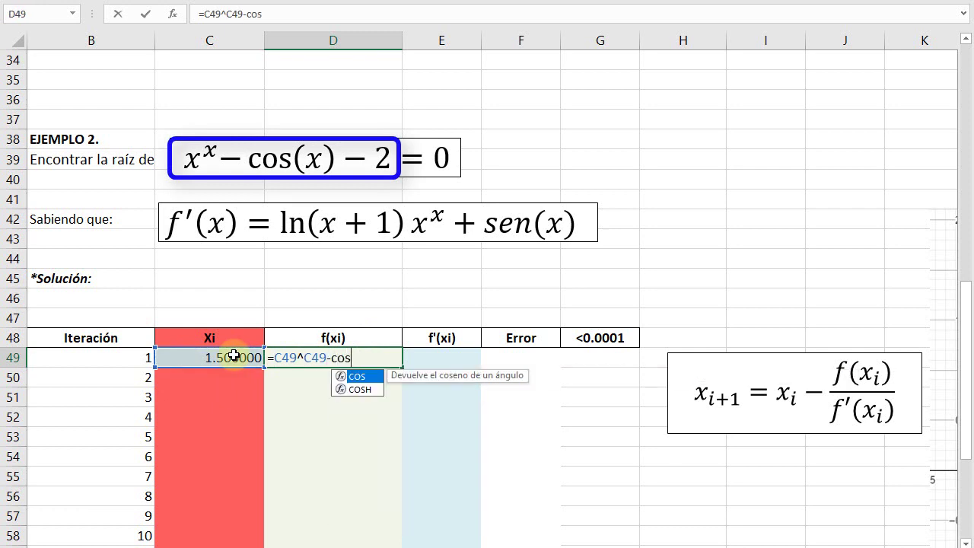
type("(")
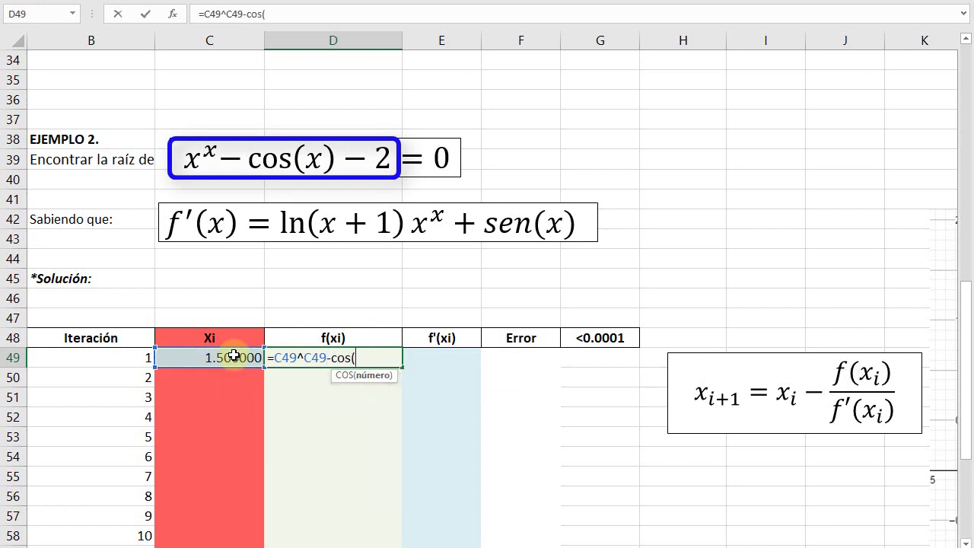
left_click(233, 355)
type(")-2")
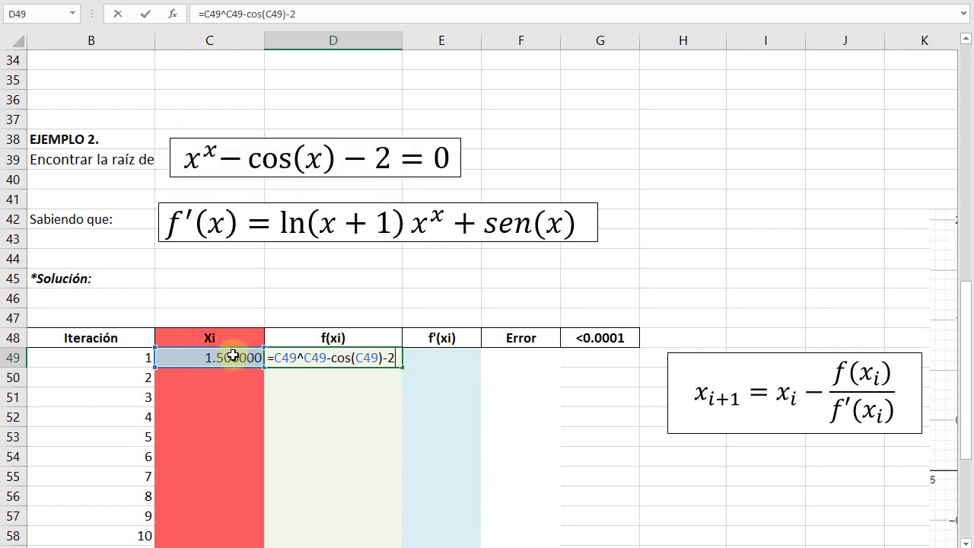
key("Return")
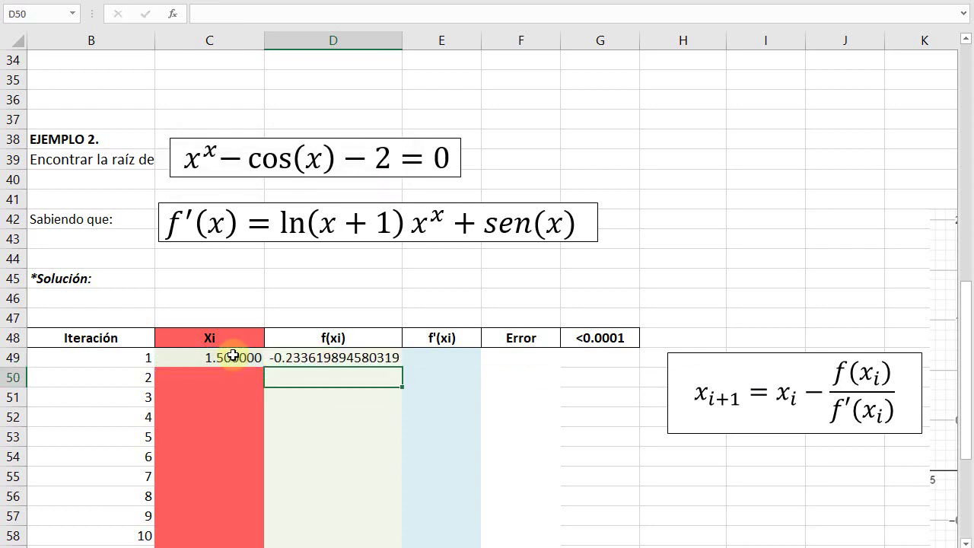
Step: Enter the derivative formula =LN(C49+1)*C49^C49+SENO(C49) for iteration 1 in cell E49
key("Up")
key("Right")
type("=")
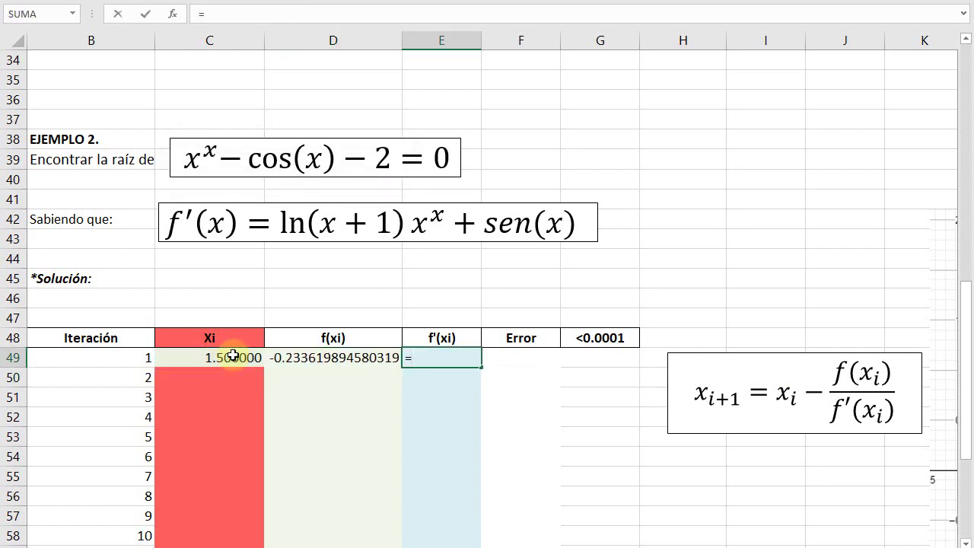
type("ln")
key("Tab")
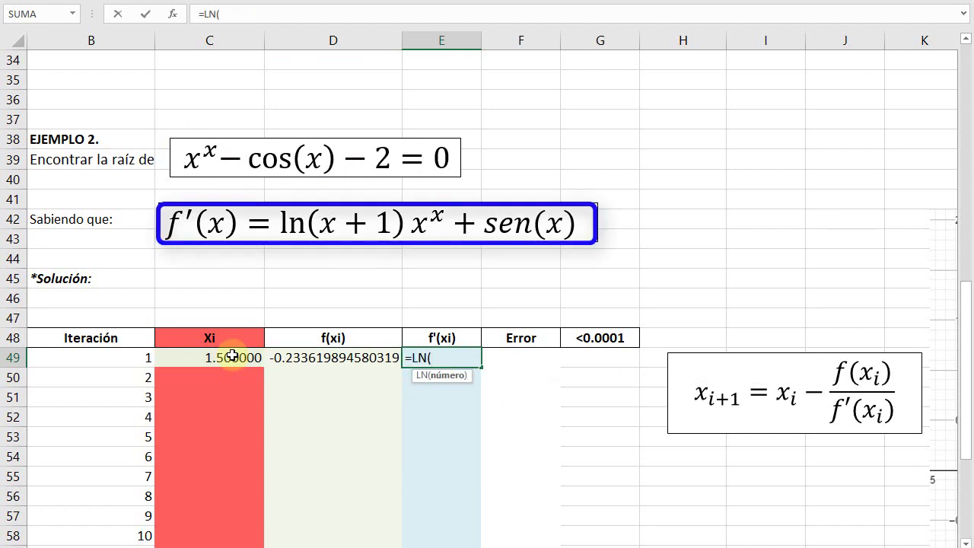
left_click(231, 355)
type("+")
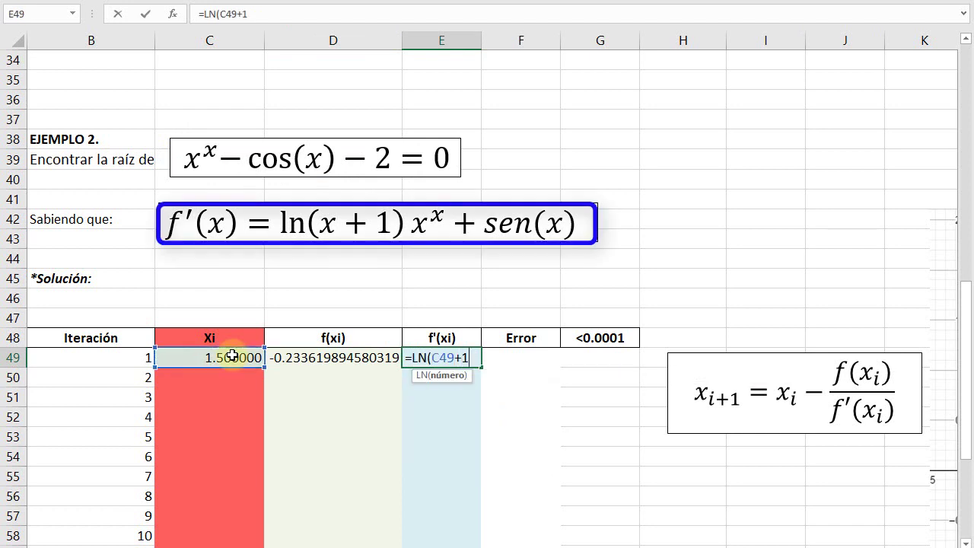
type("1)*")
left_click(231, 356)
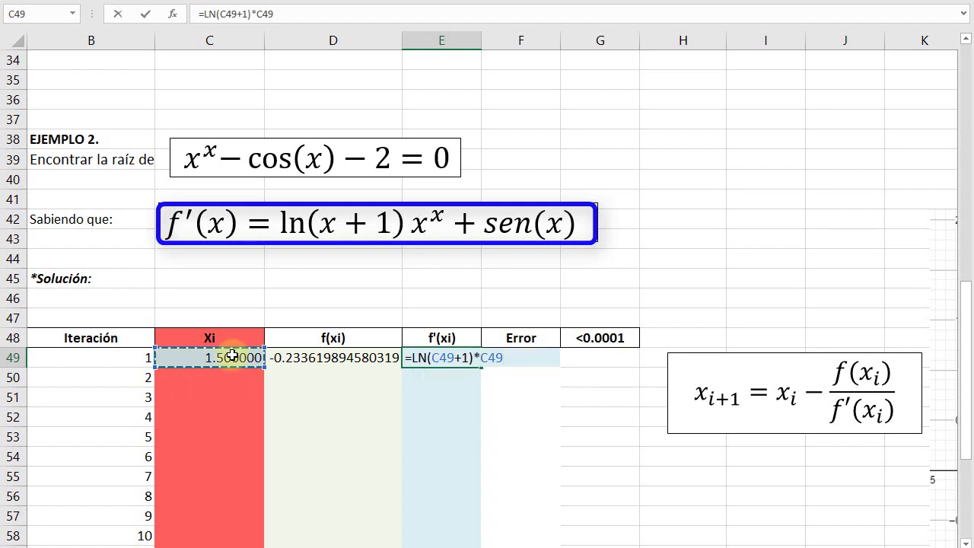
type("^")
left_click(232, 356)
type("+se")
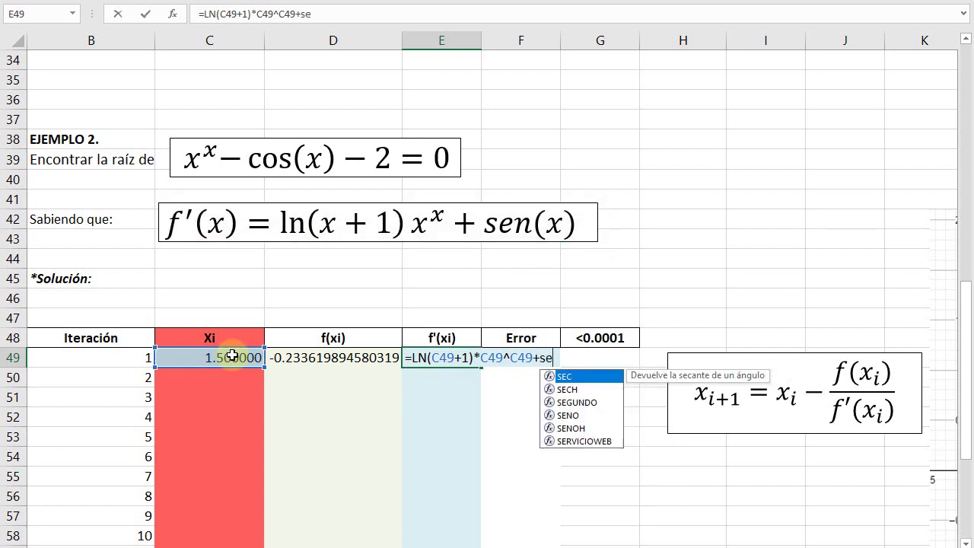
type("no")
key("Tab")
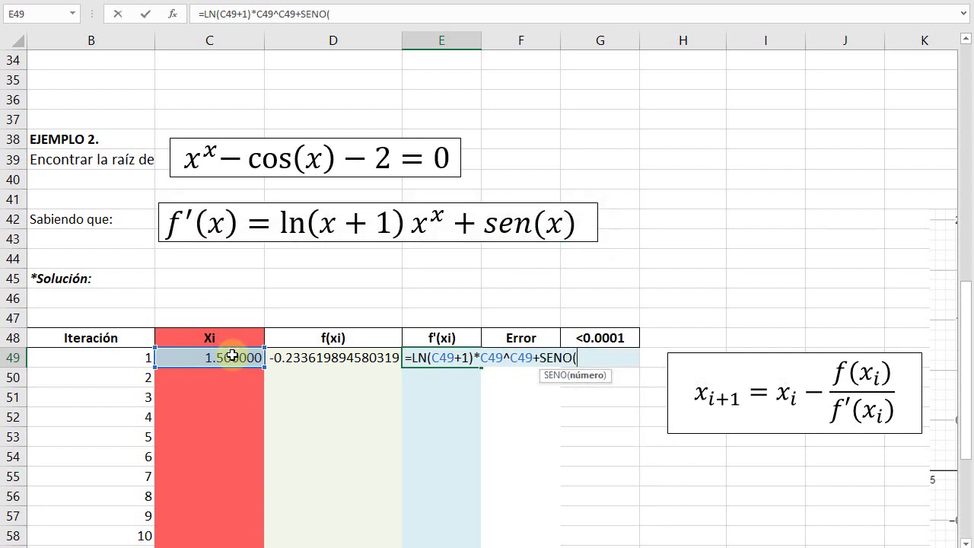
left_click(231, 355)
type(")")
key("Return")
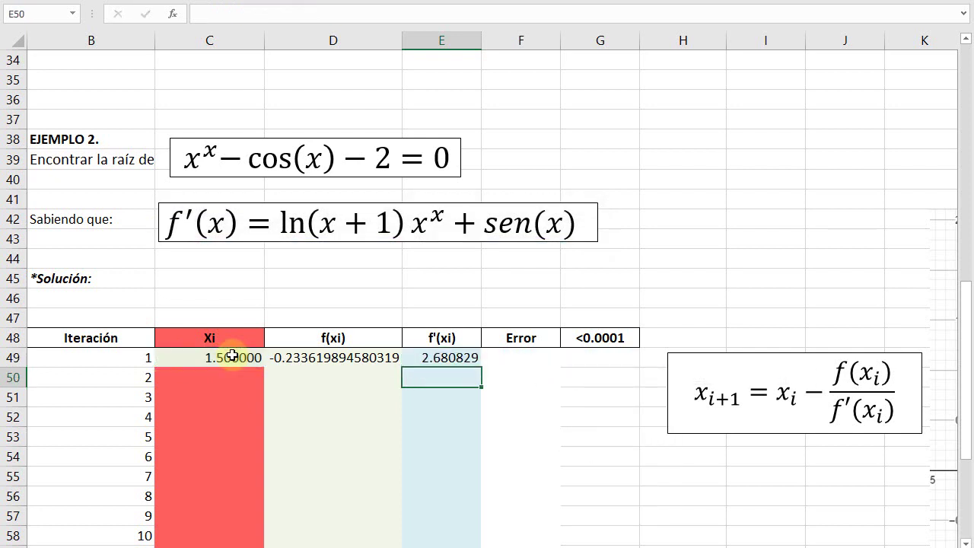
Step: Enter the Newton-Raphson formula =C49-D49/E49 in C50, and fill the f(xi) and f'(xi) formulas from D49:E49 down to row 50
key("Up")
key("Left")
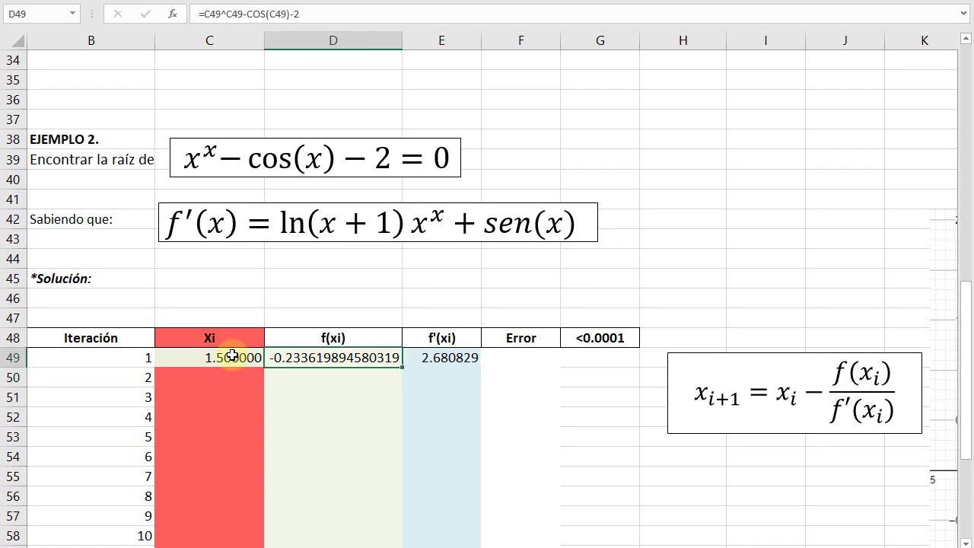
left_click_drag(231, 355, 185, 374)
left_click(187, 377)
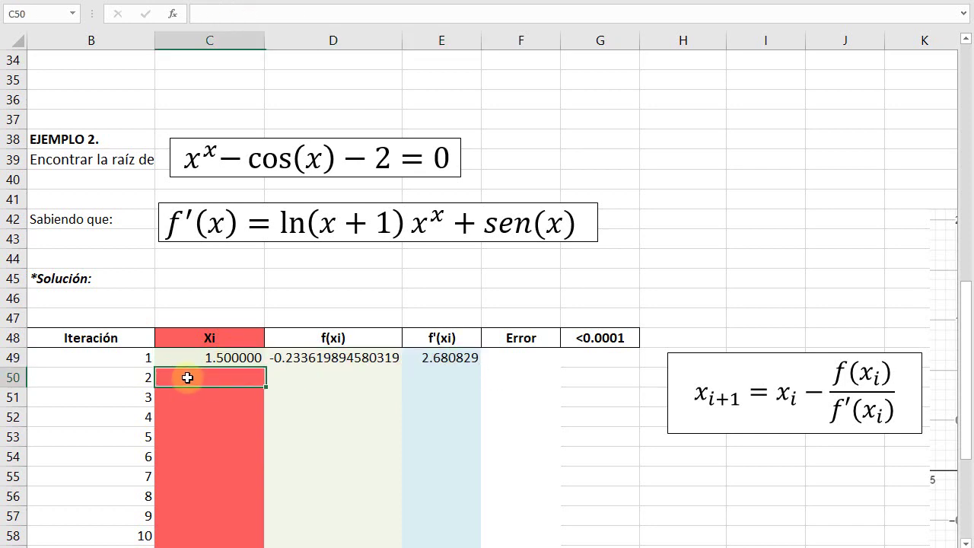
type("=")
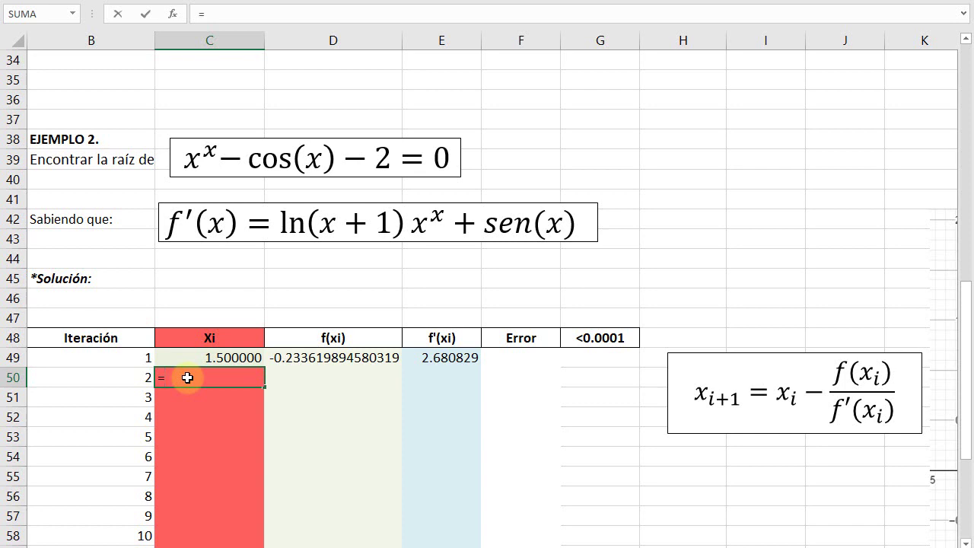
left_click(217, 356)
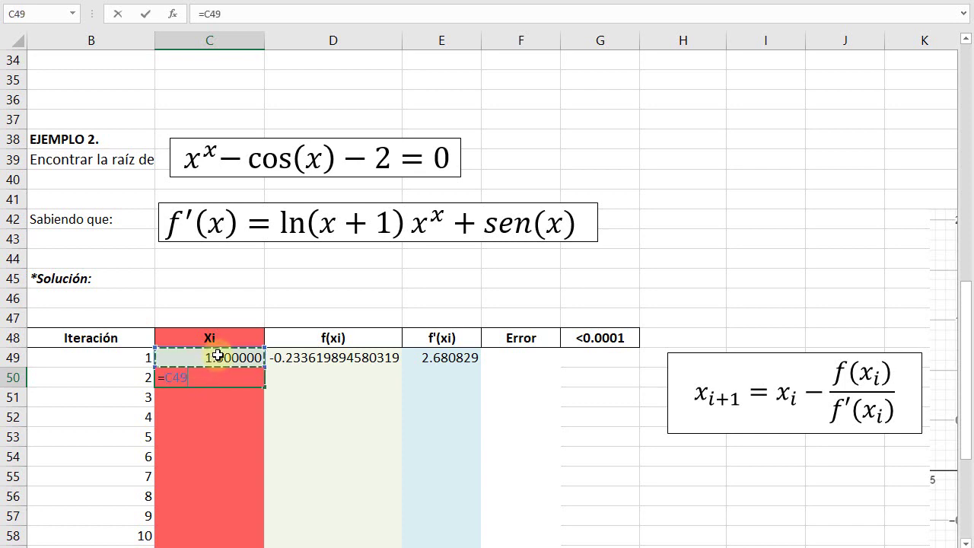
type("-")
left_click(358, 357)
type("/")
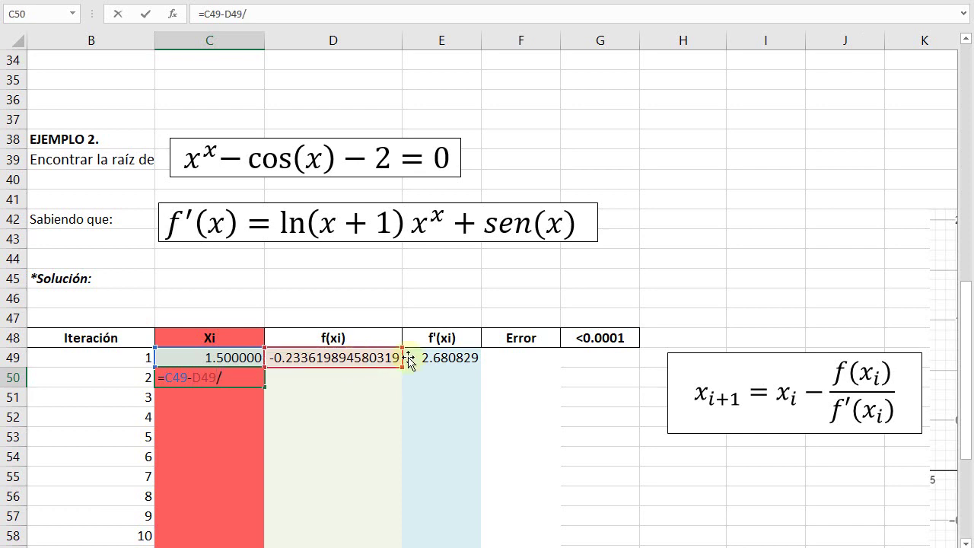
left_click(432, 358)
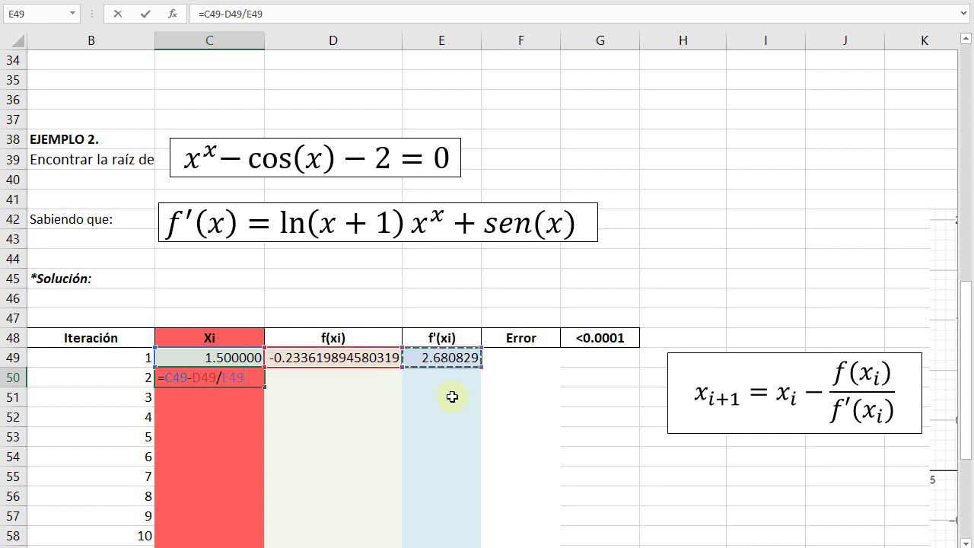
key("Return")
key("Up")
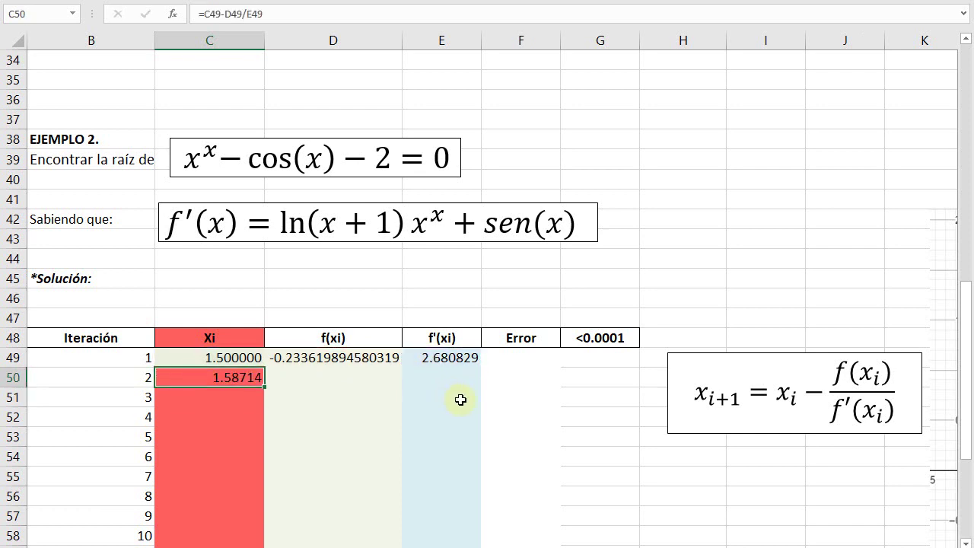
left_click_drag(328, 357, 480, 385)
left_click(387, 422)
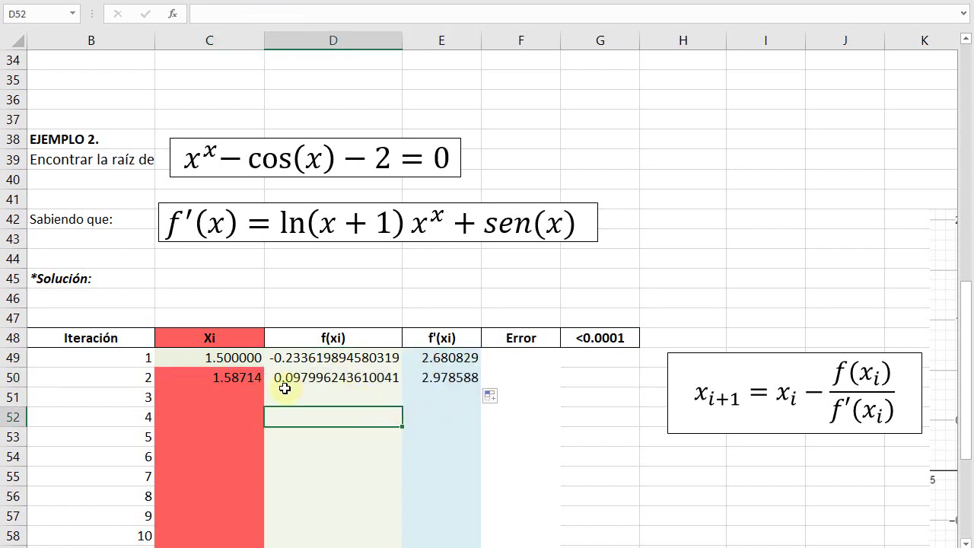
Step: Enter the percentage error formula =ABS(C50-C49)*100/C50 for iteration 2 in cell F50
left_click(499, 379)
type("=")
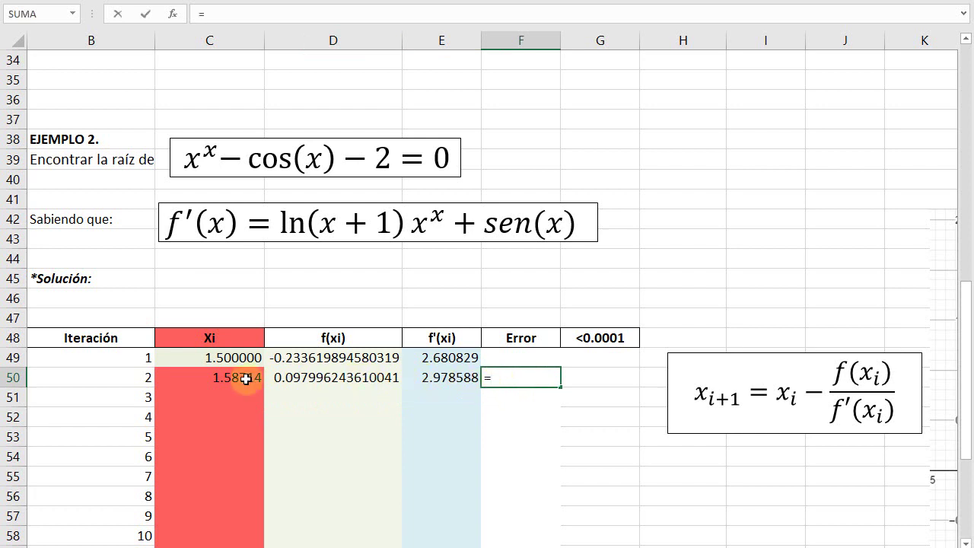
left_click(246, 378)
type("-")
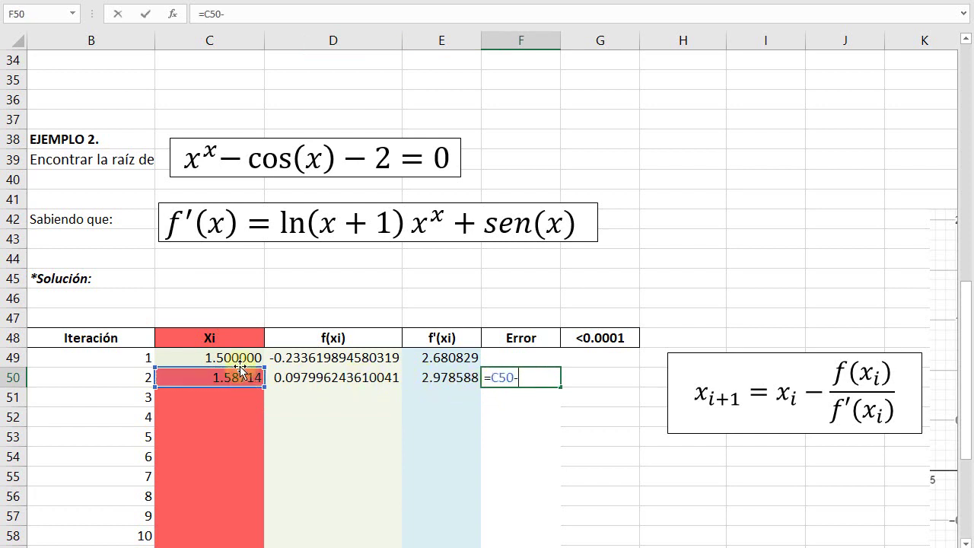
left_click(234, 359)
type("-C49")
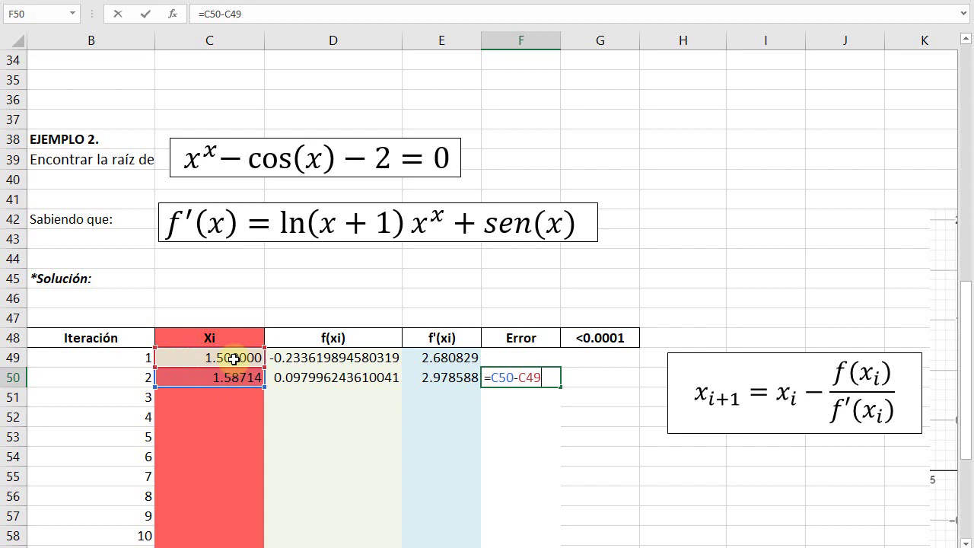
type(")*100/")
left_click(253, 376)
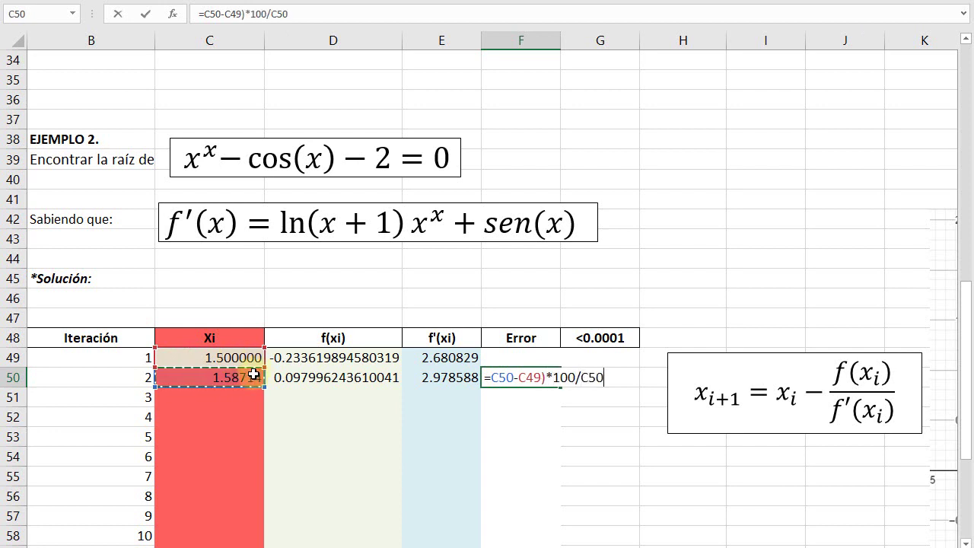
left_click(203, 15)
type("(")
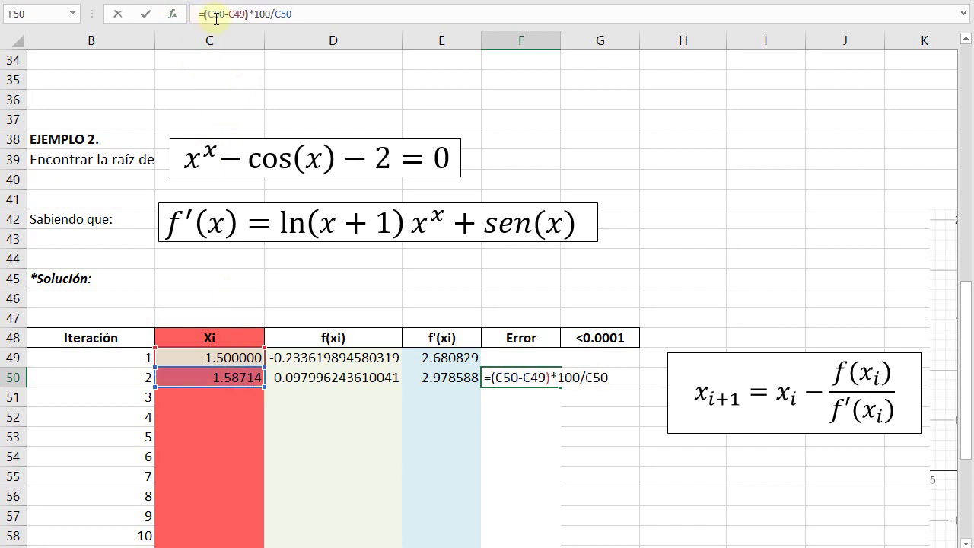
type("abs(")
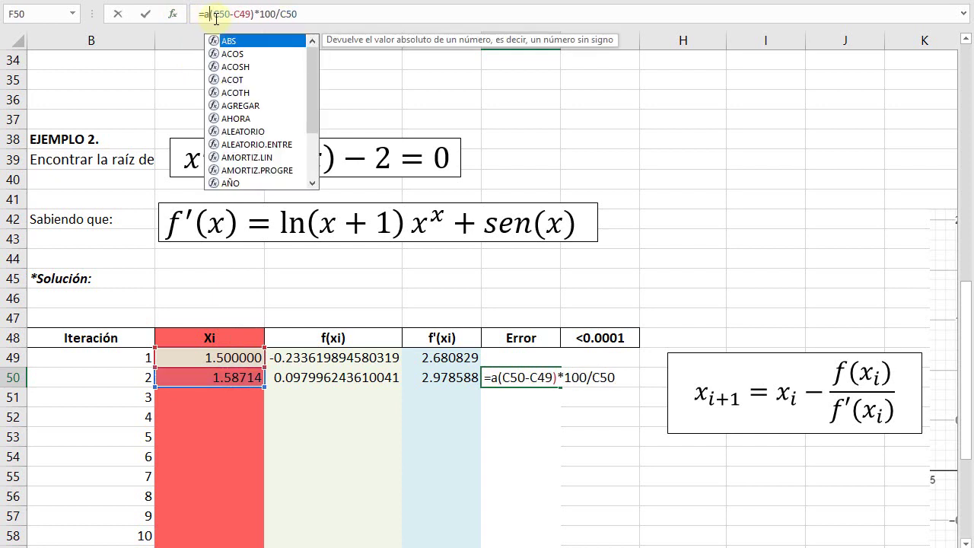
key("Return")
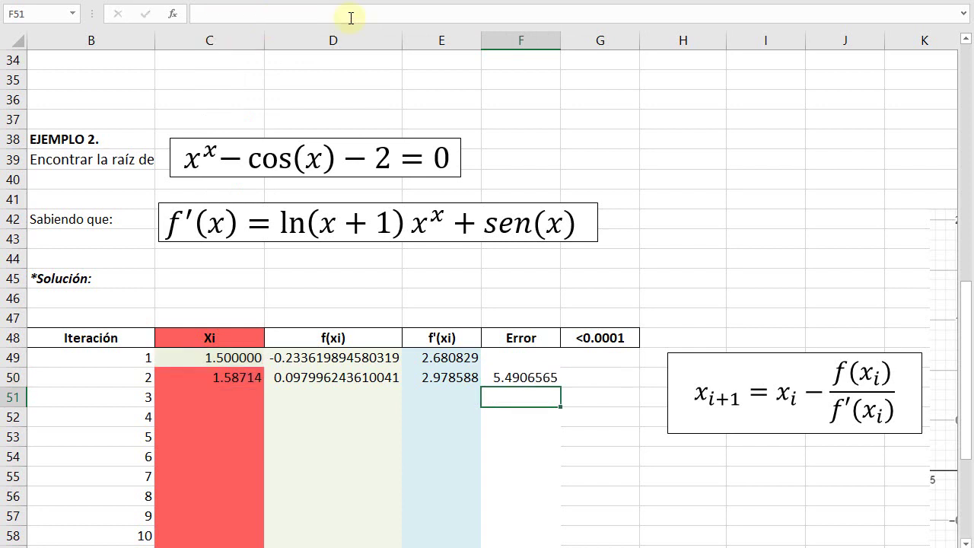
Step: Enter the tolerance check formula =SI(F50<=0.0001;"1";"0") for iteration 2 in cell G50
key("Up")
key("Right")
type("=")
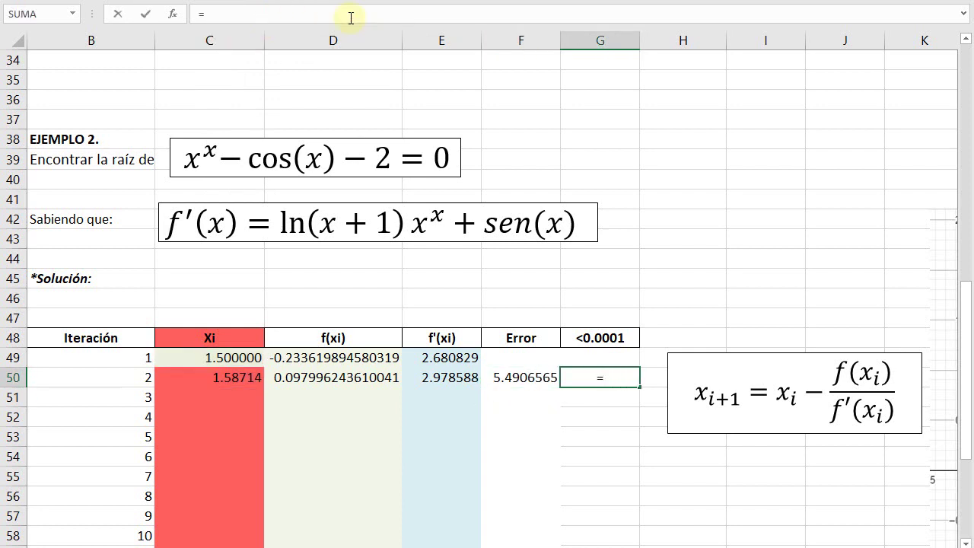
type("si")
key("Tab")
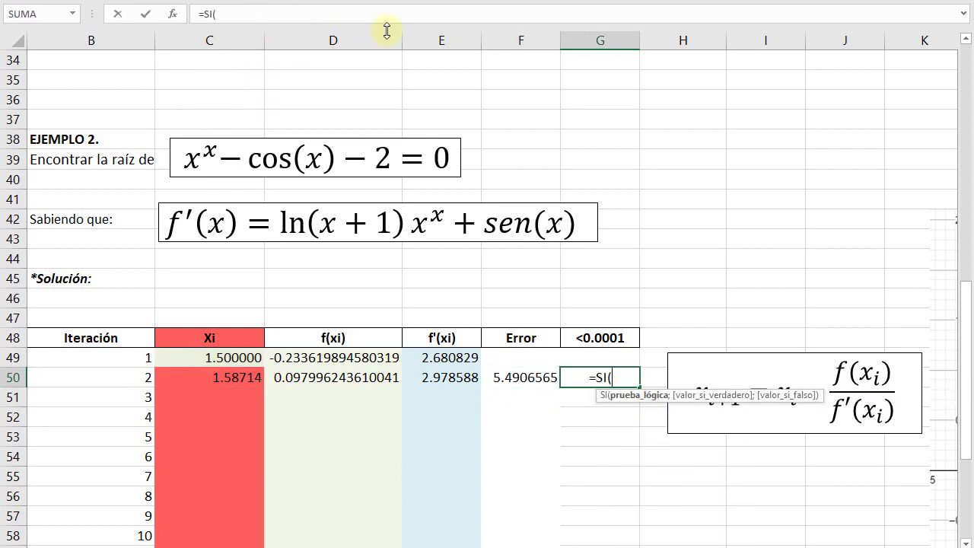
left_click(539, 378)
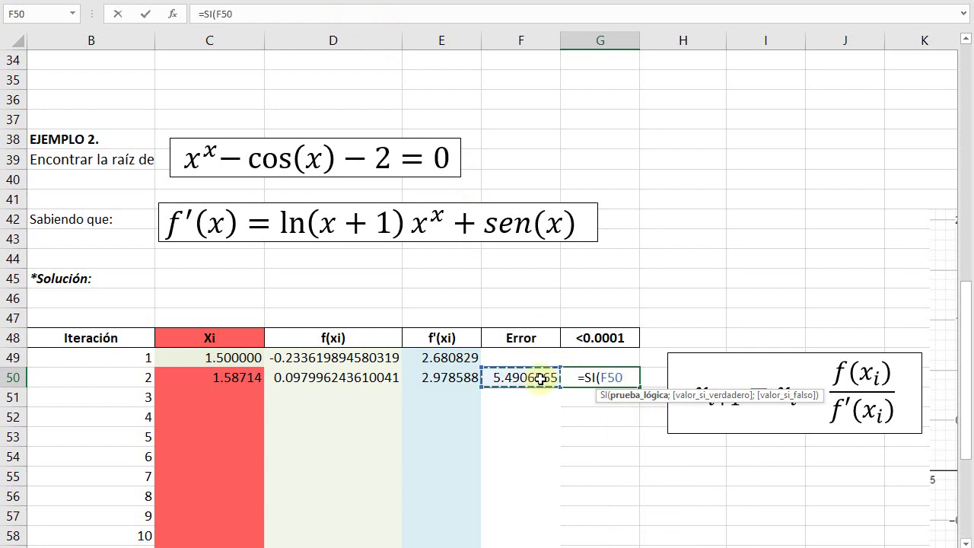
type("<=")
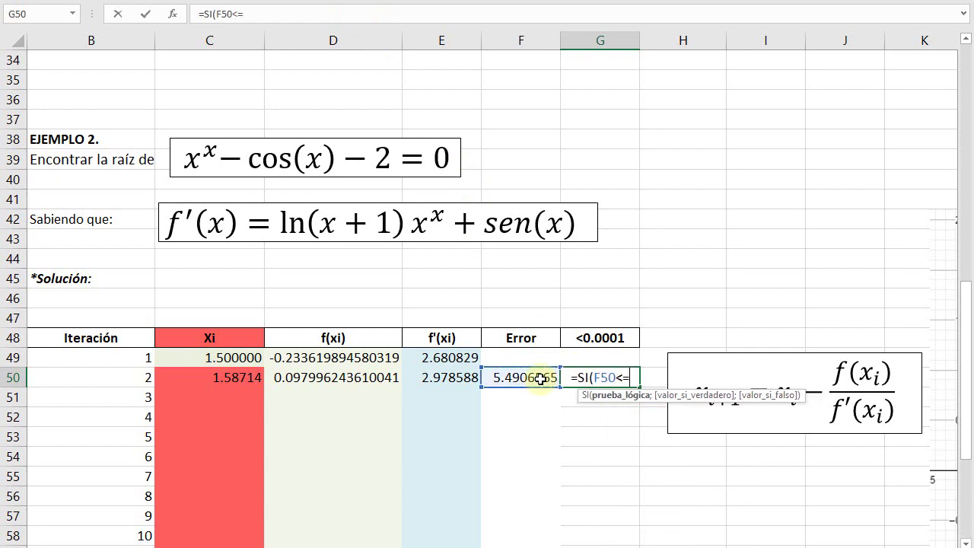
type("0.0")
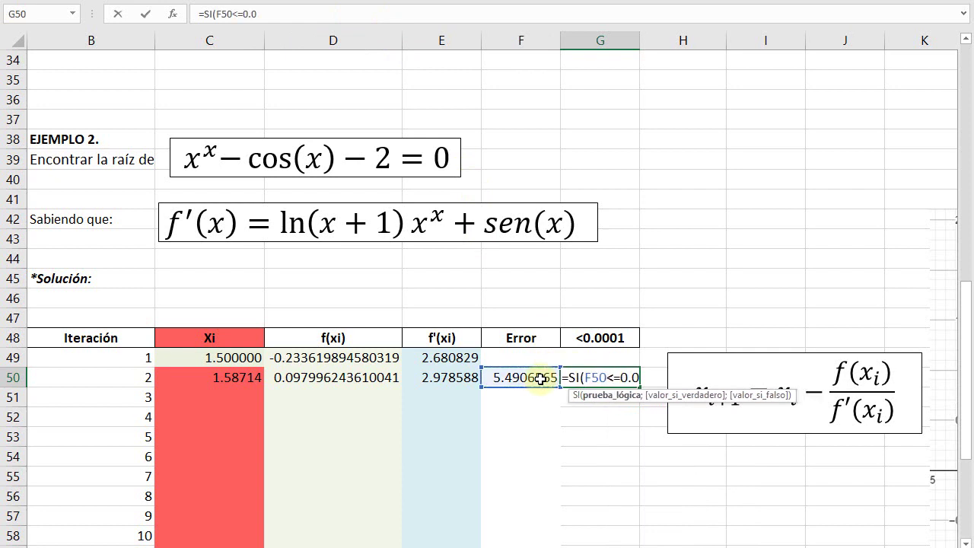
type("001")
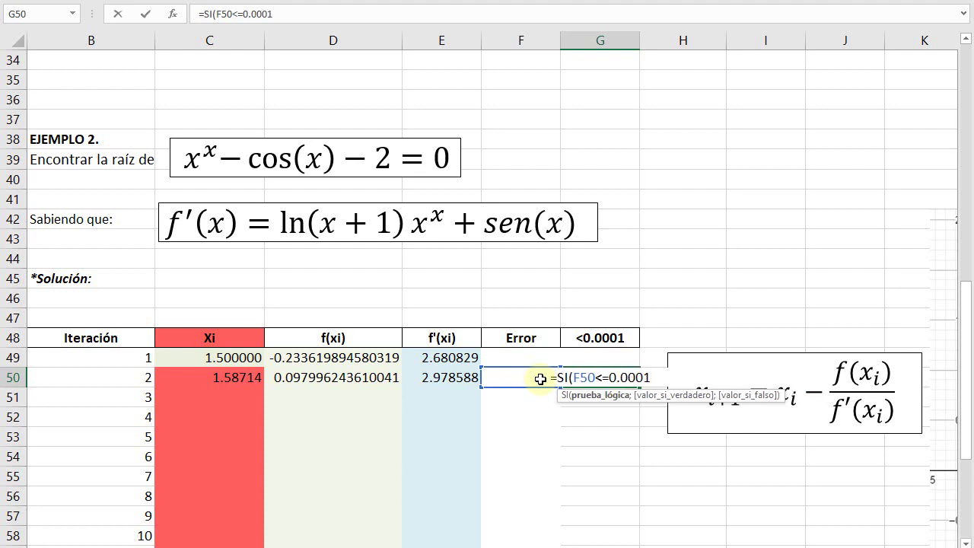
type(";\"1\";\"\")")
left_click(289, 23)
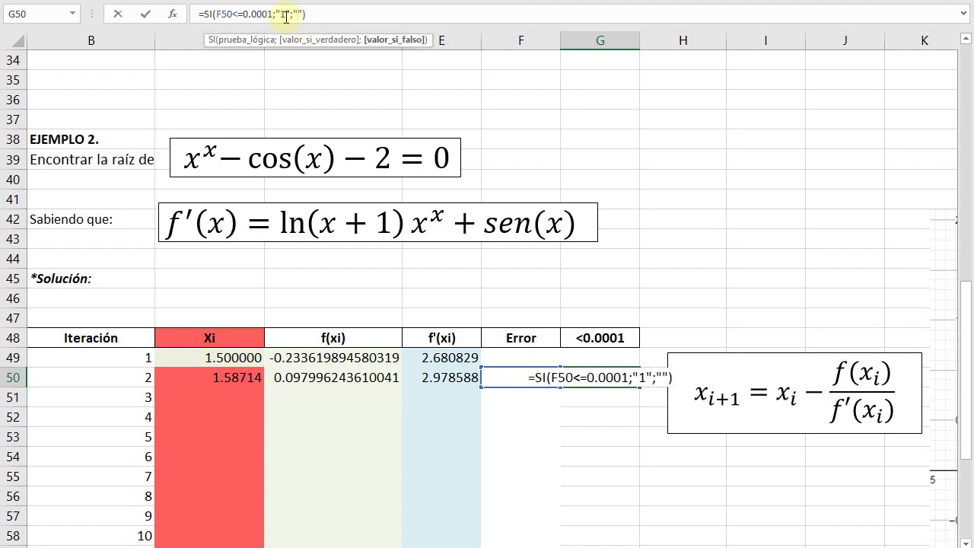
type("0")
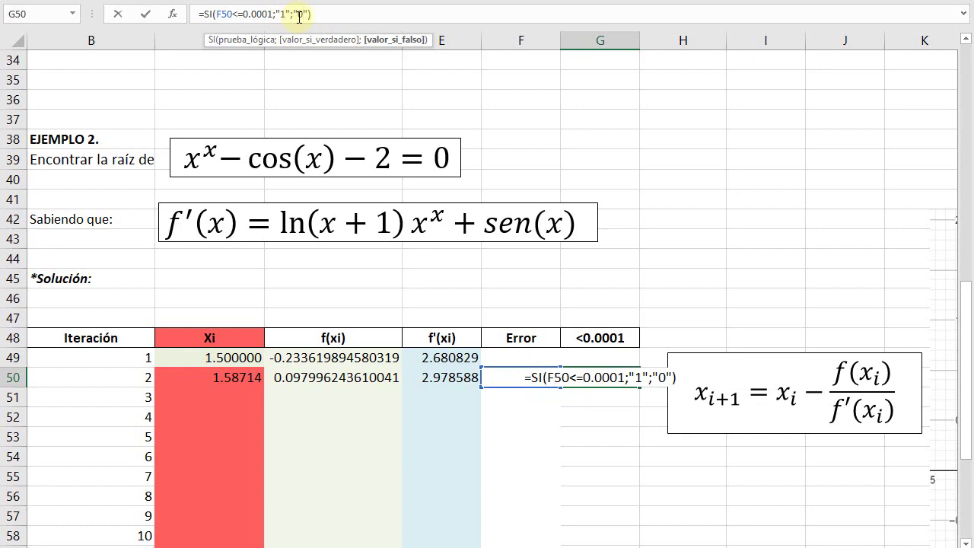
key("Return")
left_click(590, 375)
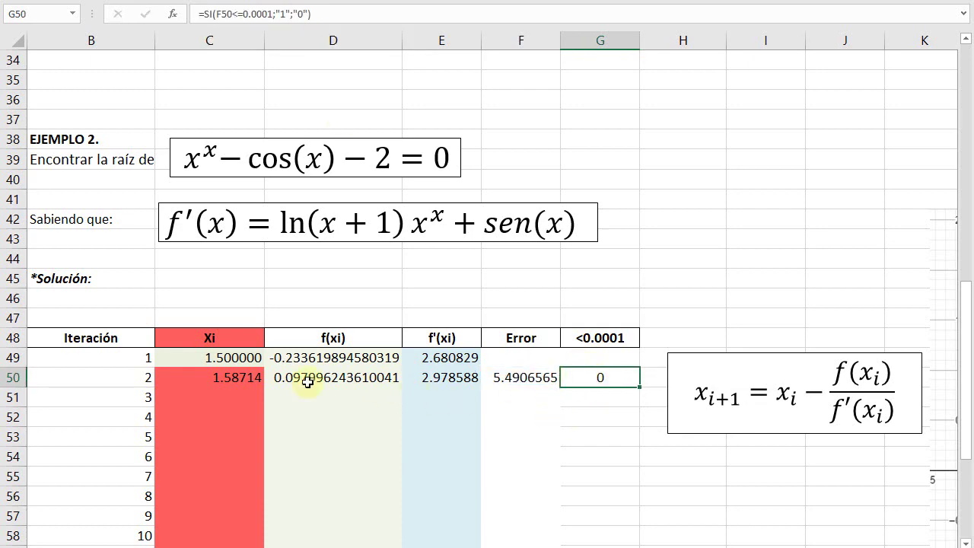
Step: Fill the iteration 2 formulas in C50:G50 down through iteration 13 in row 61
left_click(221, 378)
left_click(304, 377)
left_click(520, 377)
scroll(524, 268, "down", 1)
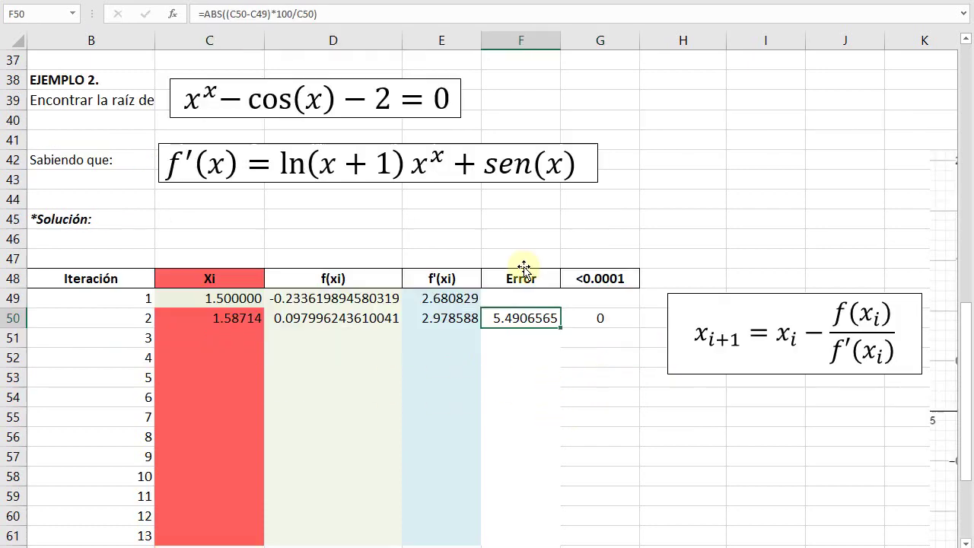
left_click(438, 347)
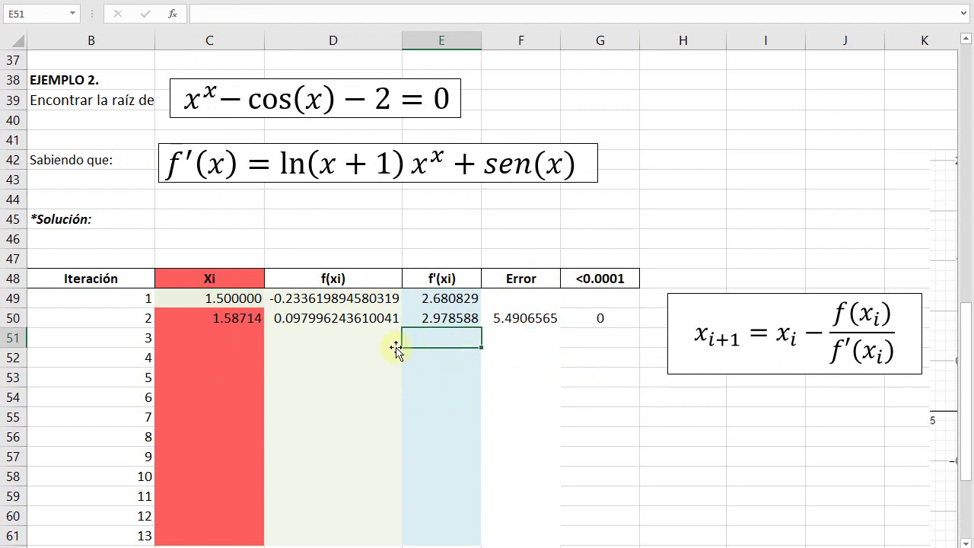
left_click_drag(228, 318, 657, 535)
left_click(673, 489)
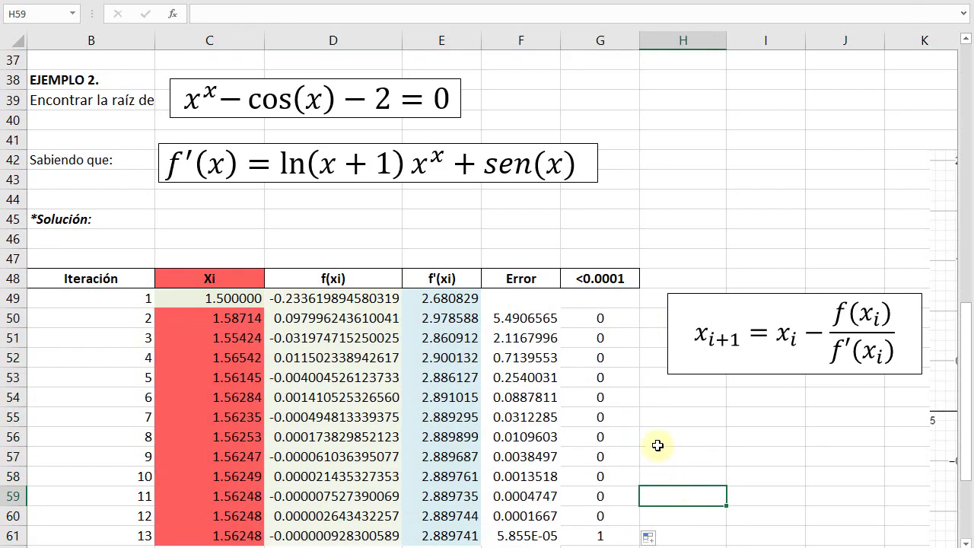
Step: Examine the tolerance flag and Xi formula of iteration 13, and compare them with the stated solution and the original equation
scroll(659, 446, "down", 1)
scroll(632, 407, "down", 1)
left_click(613, 419)
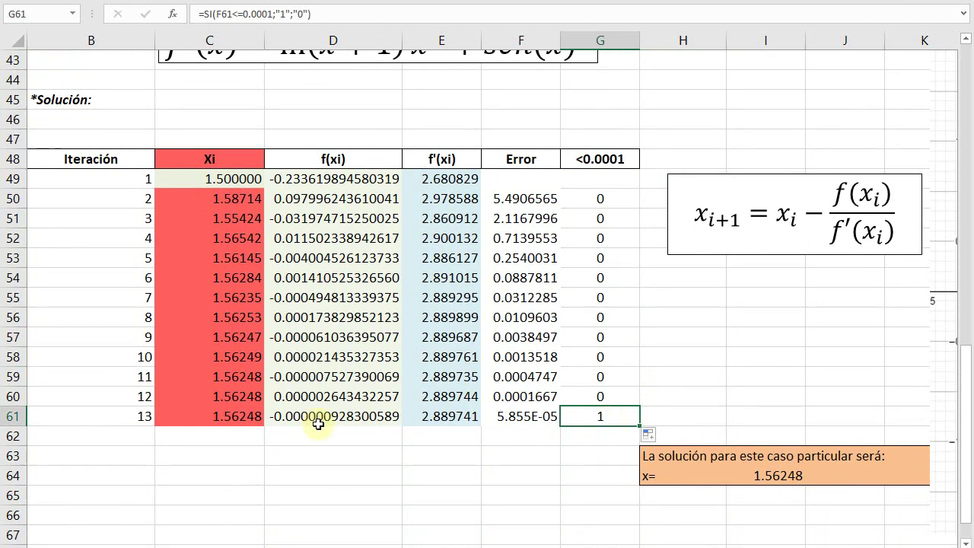
left_click(258, 417)
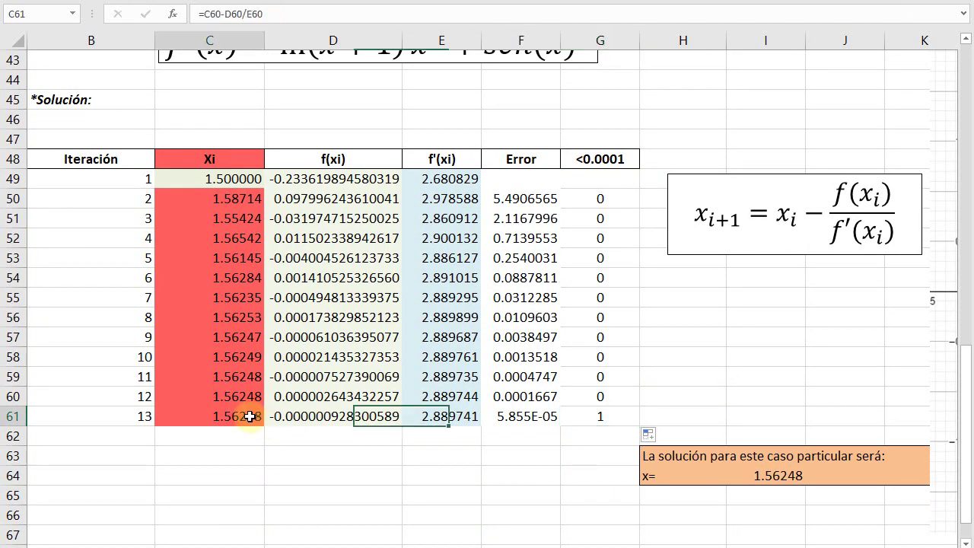
left_click(286, 15)
key("Escape")
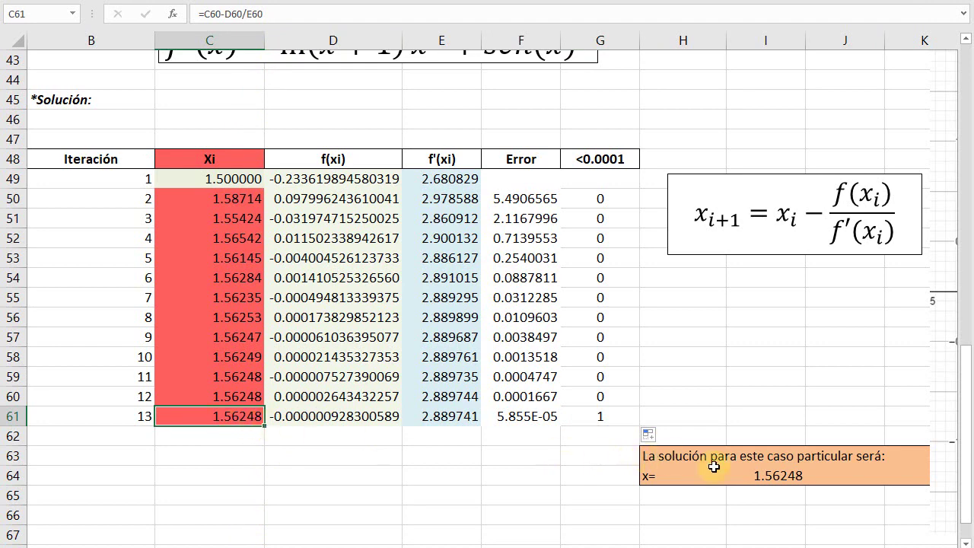
scroll(430, 180, "up", 2)
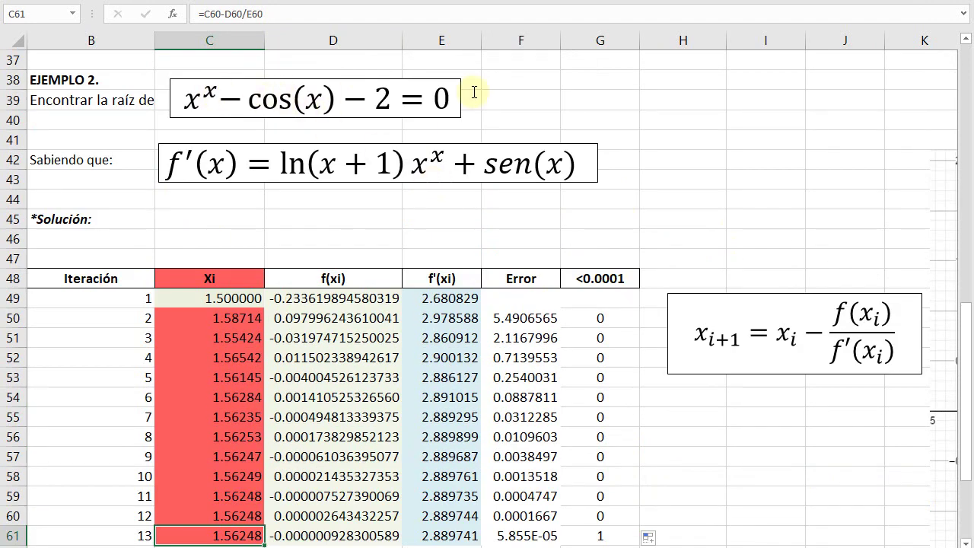
scroll(870, 170, "down", 2)
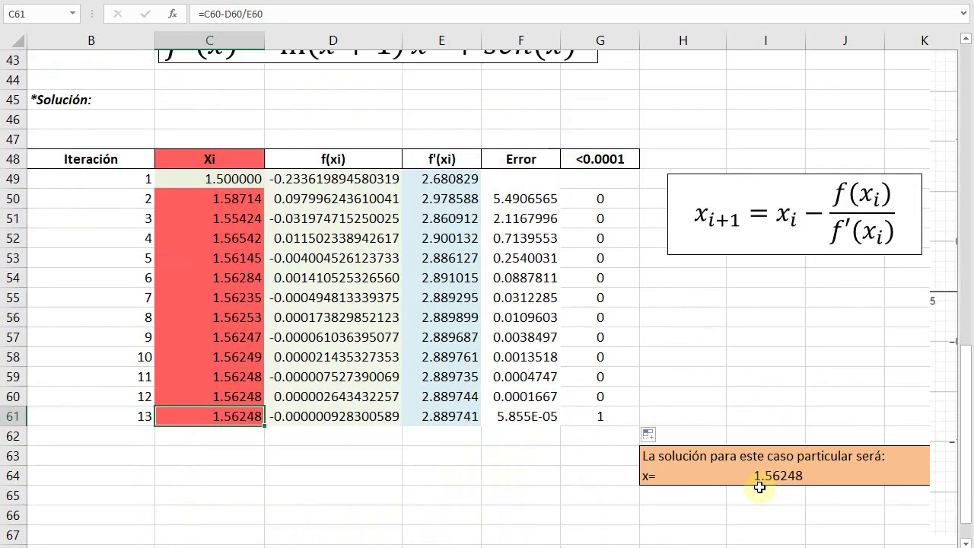